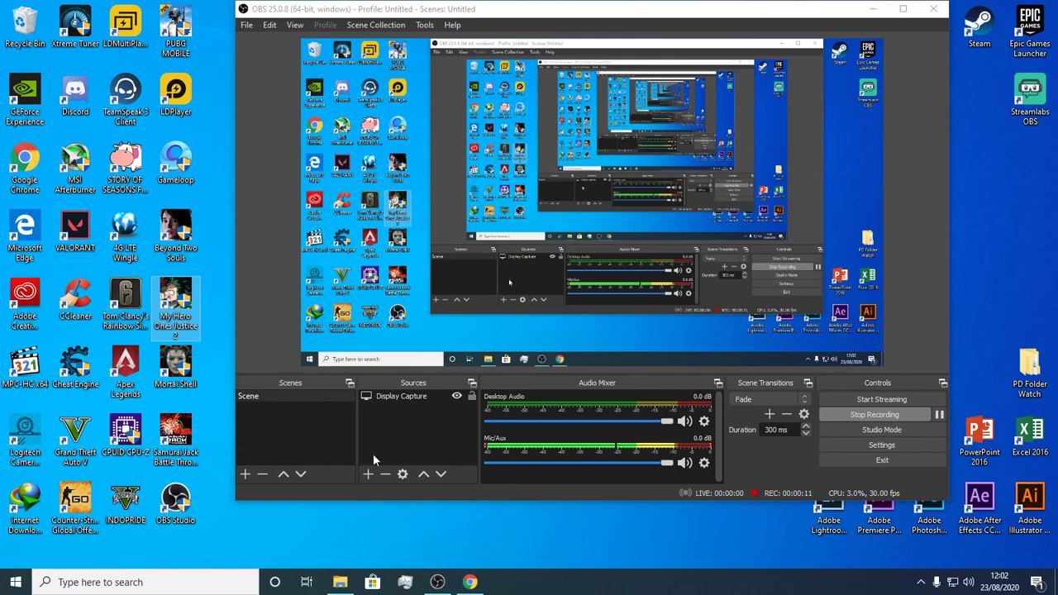
Step: Switch to Chrome, download the 3.2.10.82 emulator build for 64-bit games as x360ce_x64.zip, and show its download folder
left_click(469, 583)
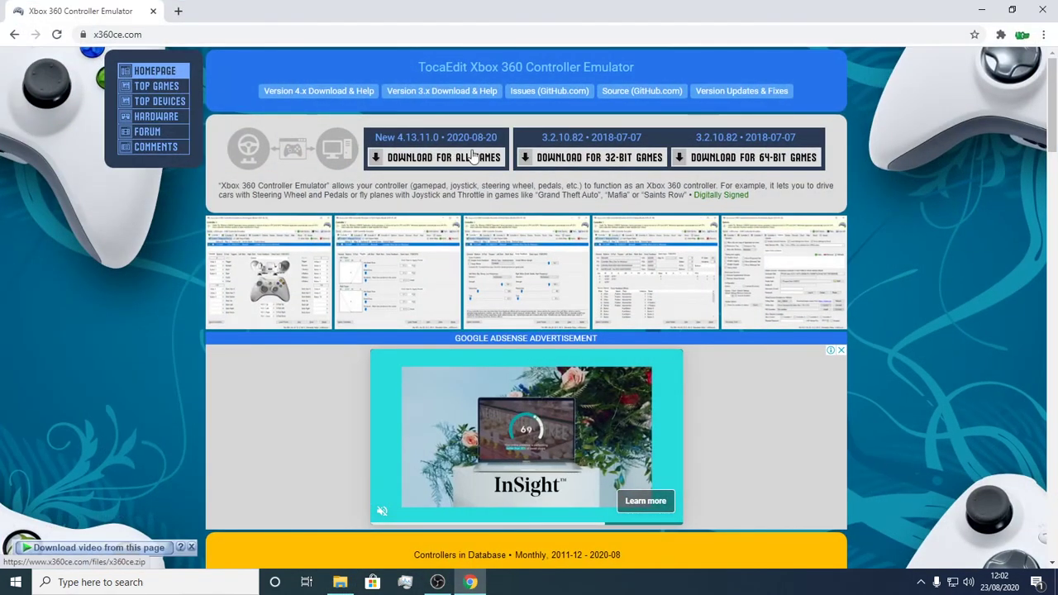
left_click(794, 168)
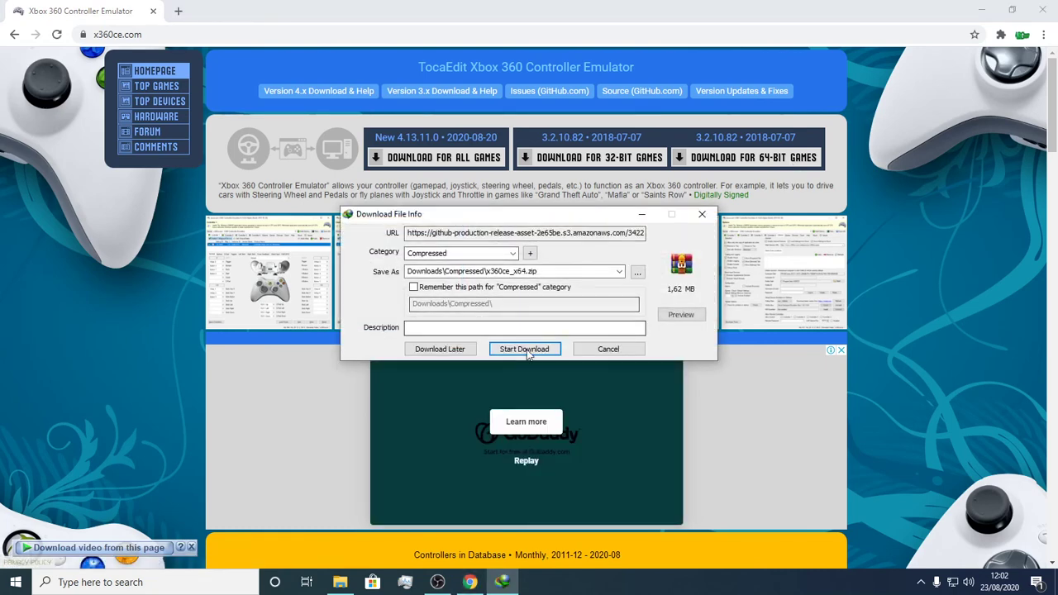
left_click(531, 348)
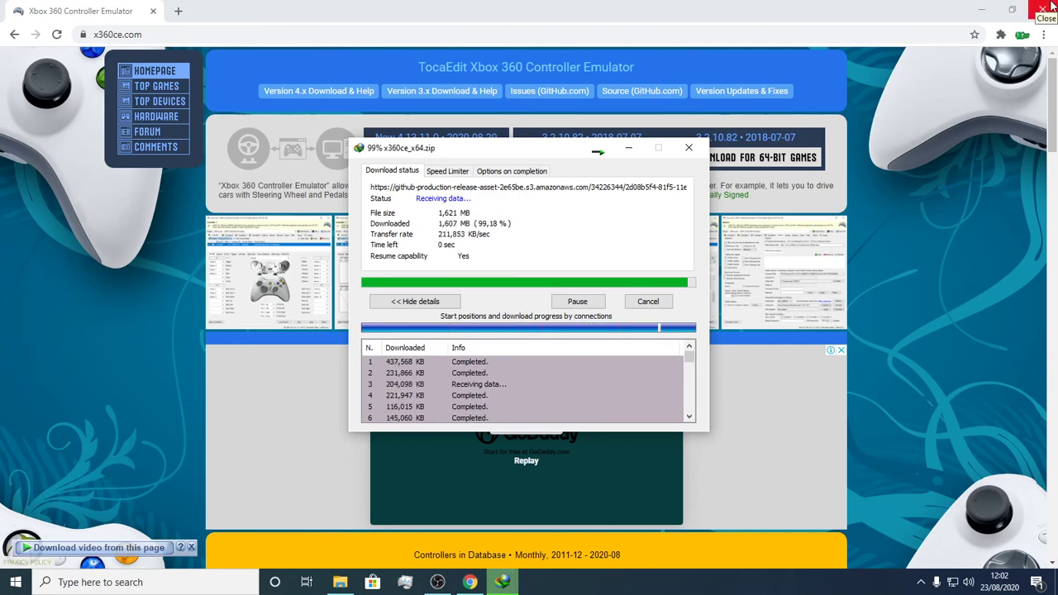
left_click(552, 331)
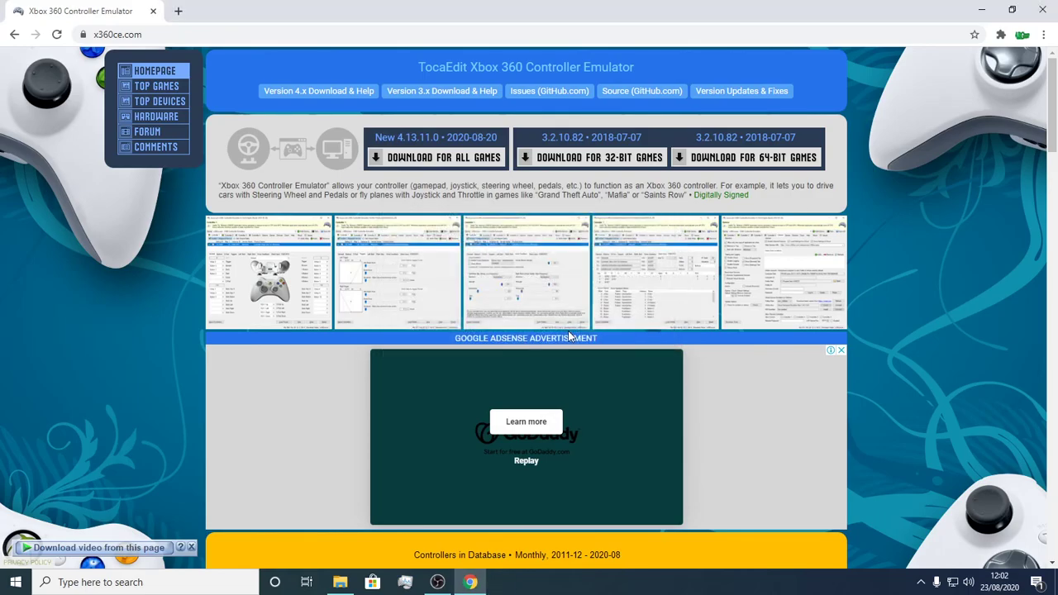
Step: Extract the x360ce_x64 archive into its own x360ce_x64 folder and launch the x360ce_x64 application from there
right_click(202, 164)
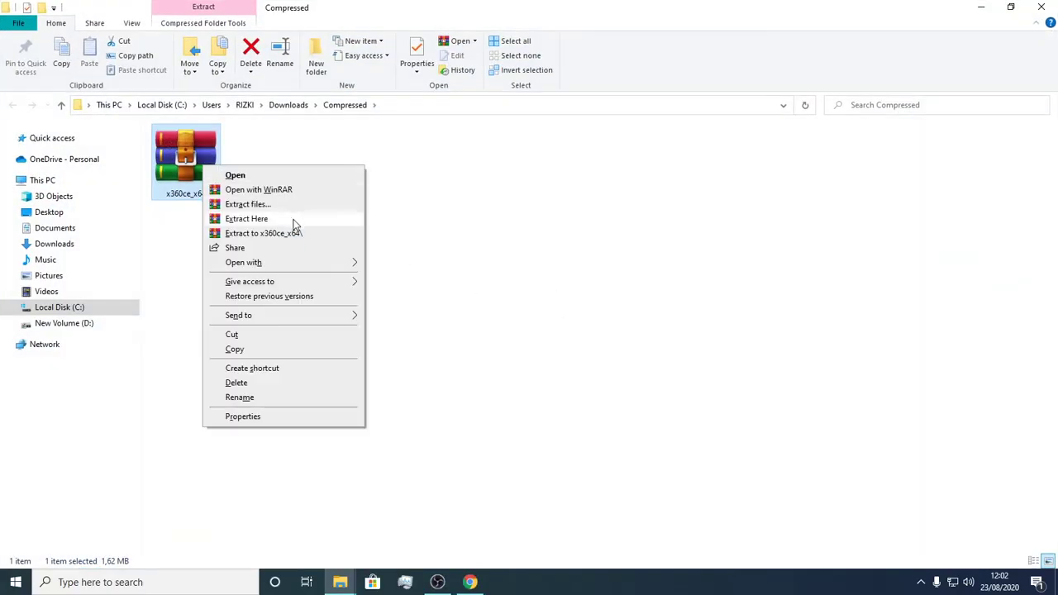
left_click(290, 236)
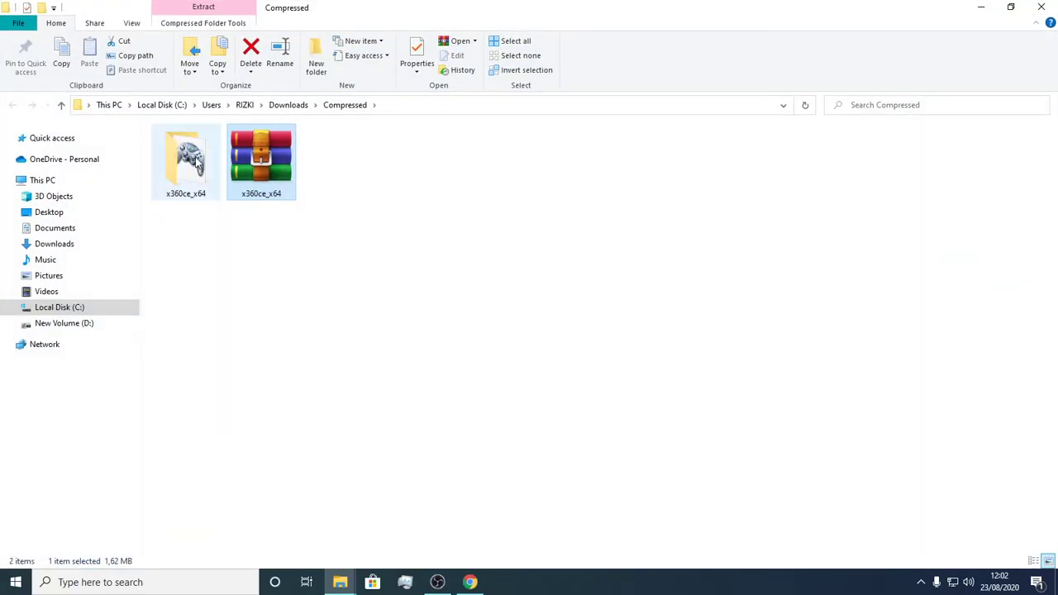
double_click(188, 159)
left_click(192, 152)
double_click(190, 152)
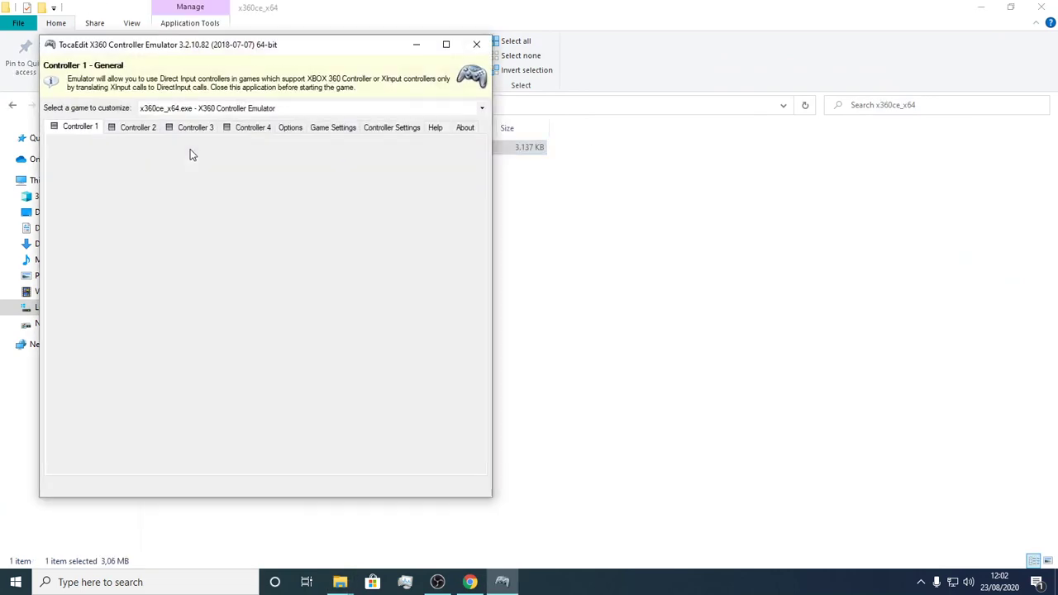
left_click(424, 205)
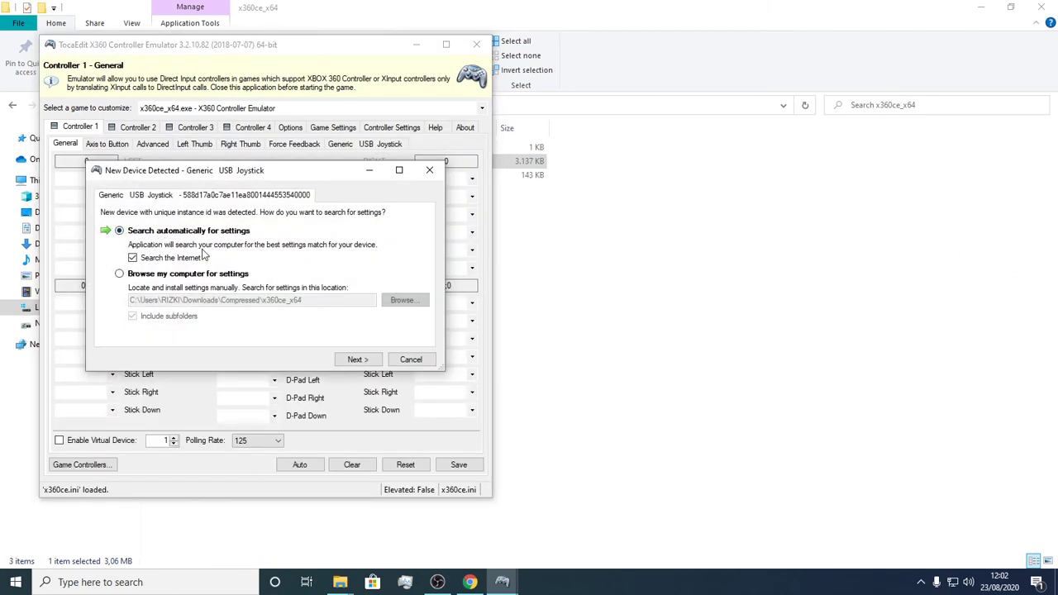
Step: Load the Internet: Default Settings configuration for the new USB joystick, using the option to browse the computer for settings
left_click(197, 276)
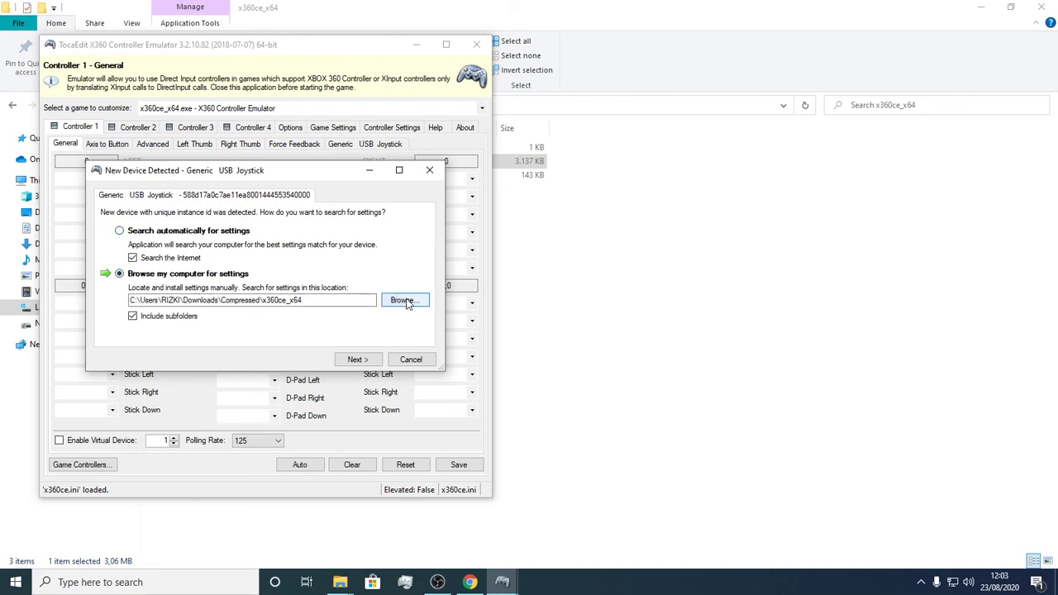
left_click(359, 363)
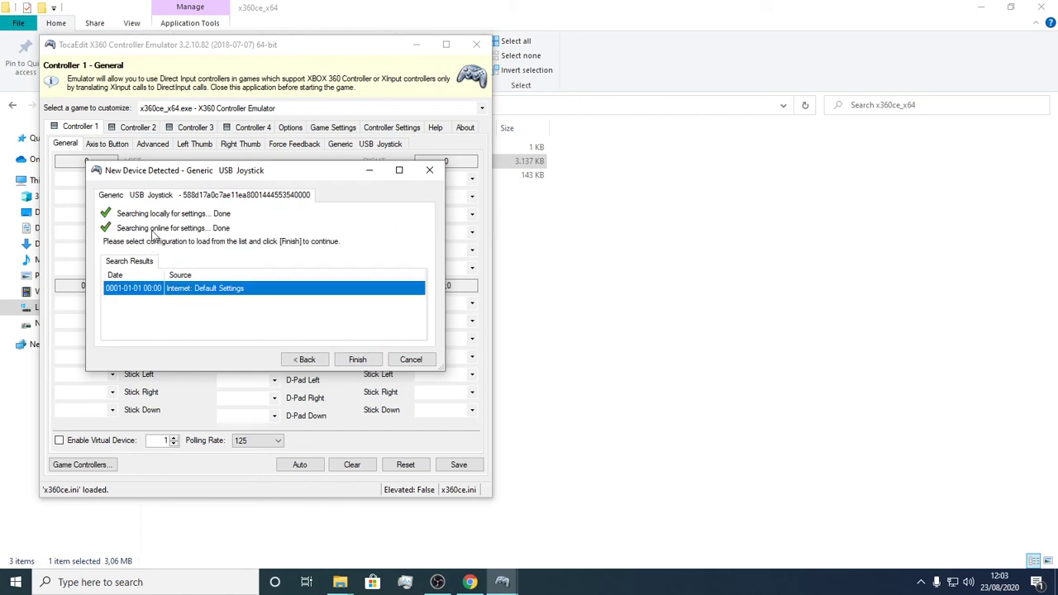
left_click(358, 362)
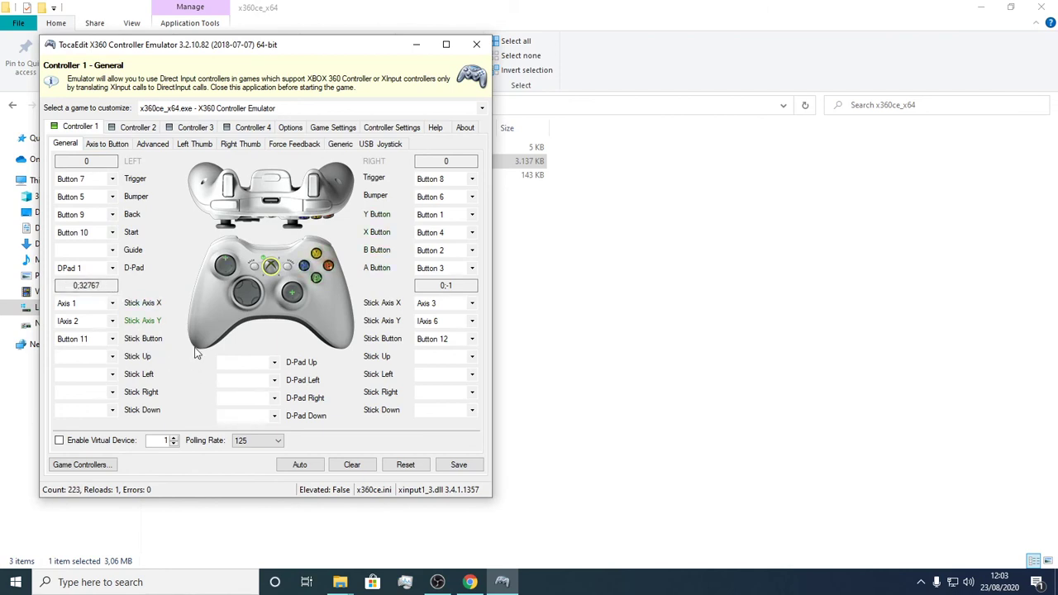
left_click(248, 107)
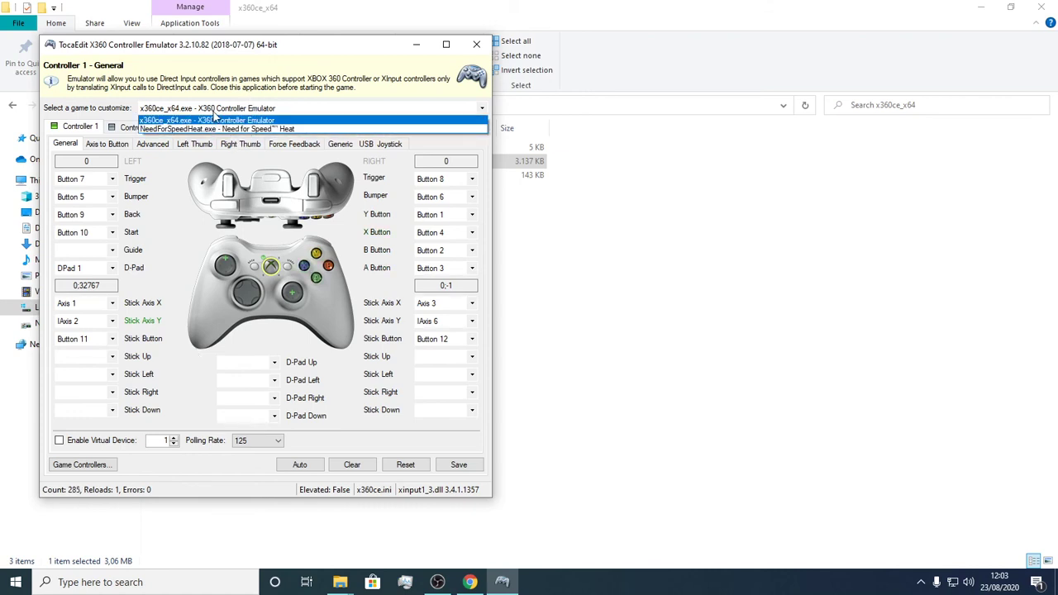
left_click(172, 109)
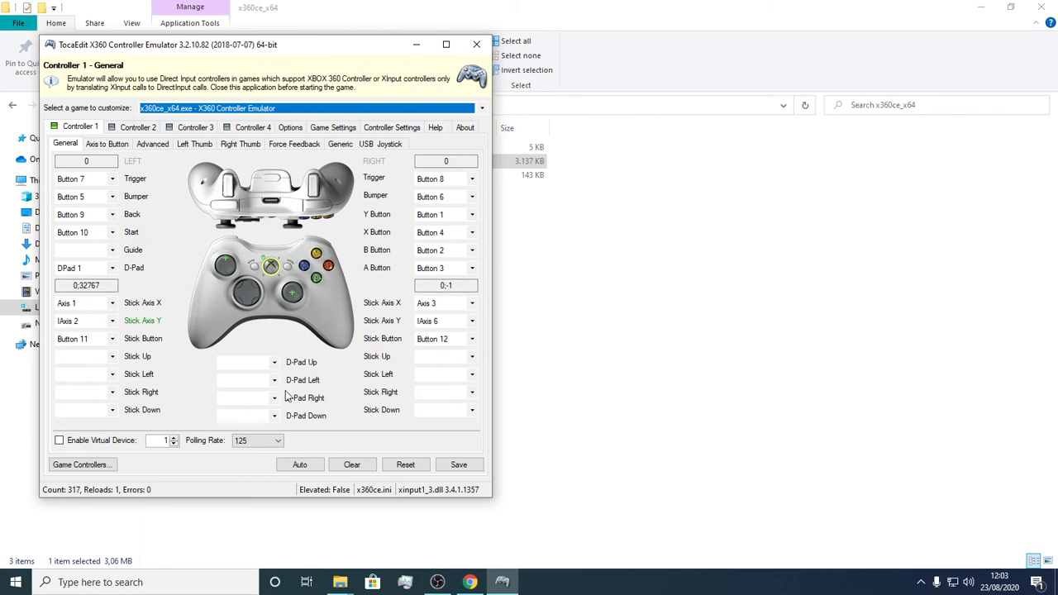
Step: Add MHOJ2.exe from D:\Games\My Hero Ones Justice 2\HeroGame\Binaries\Win64 to the emulator's game settings, and minimize the emulator
left_click(339, 129)
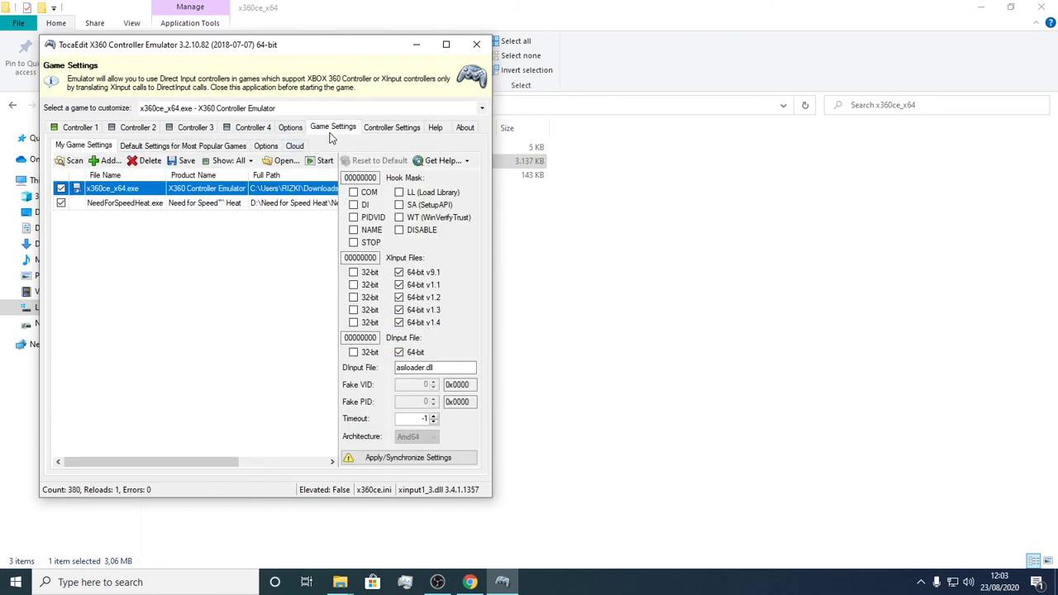
left_click(105, 162)
left_click(108, 282)
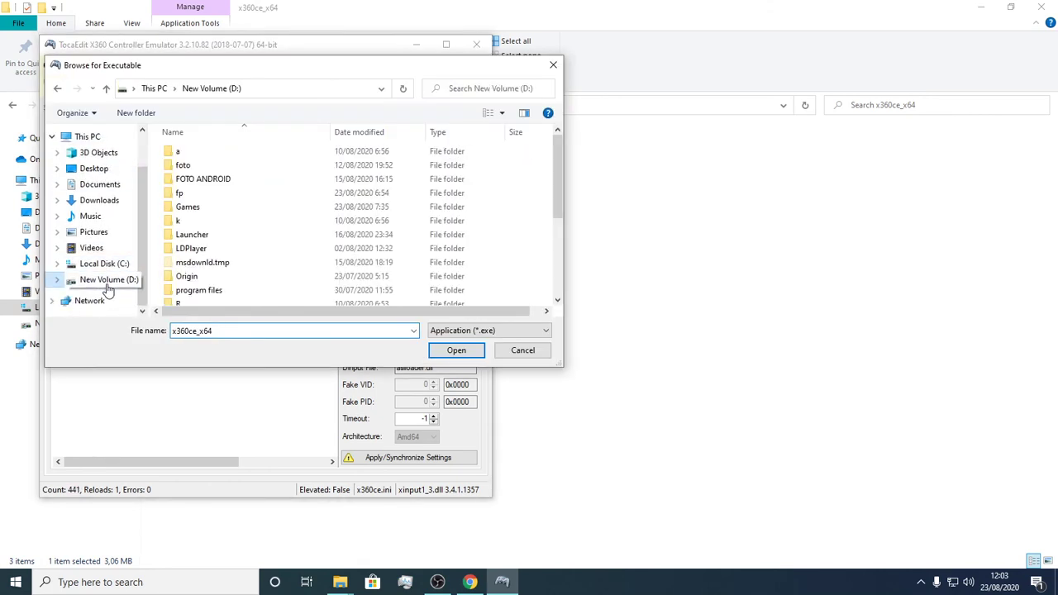
scroll(265, 238, "down", 4)
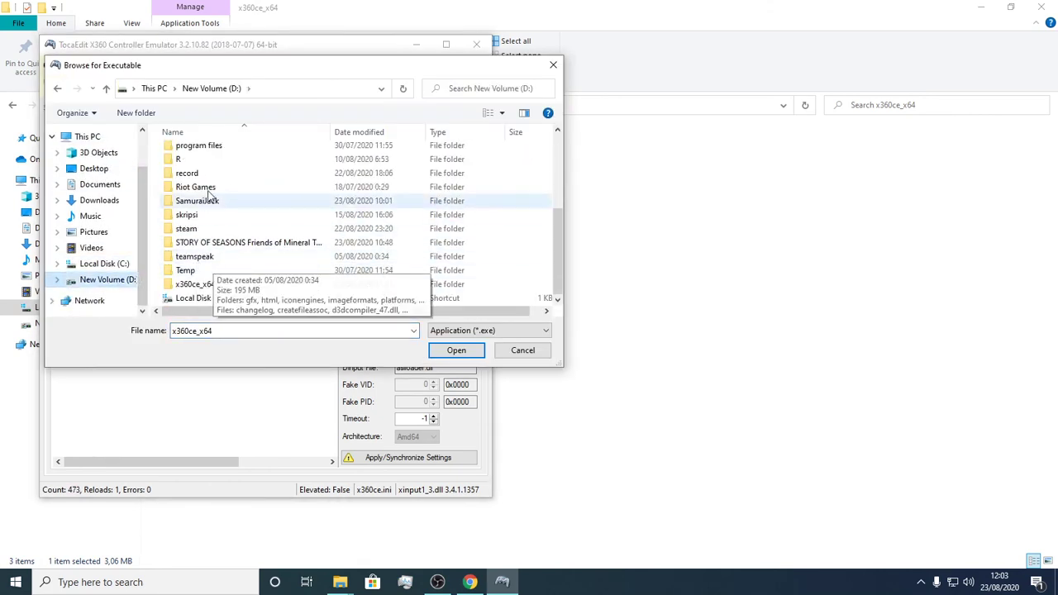
scroll(207, 190, "up", 2)
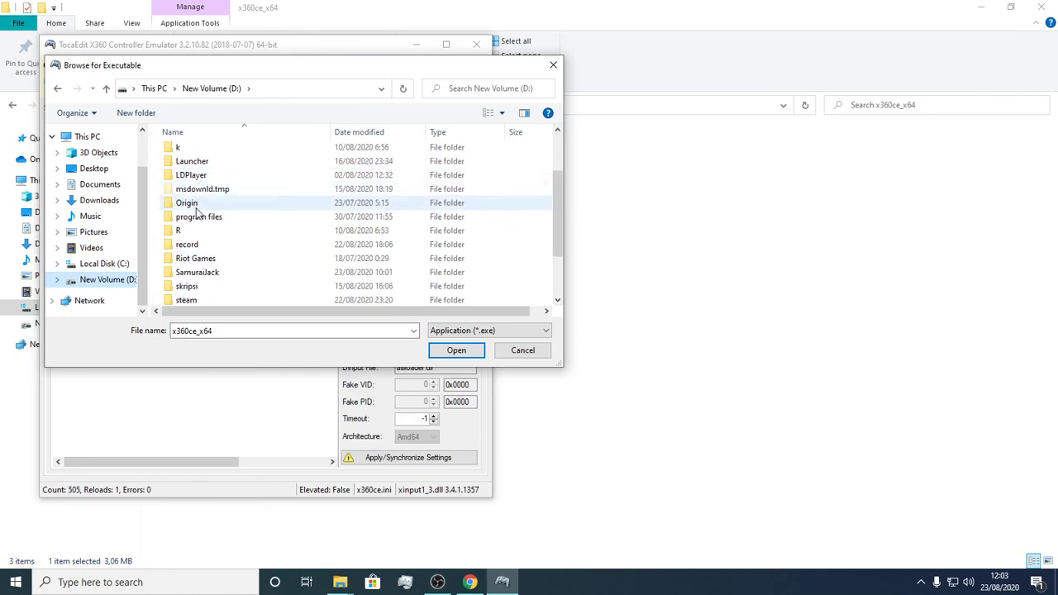
scroll(195, 213, "up", 2)
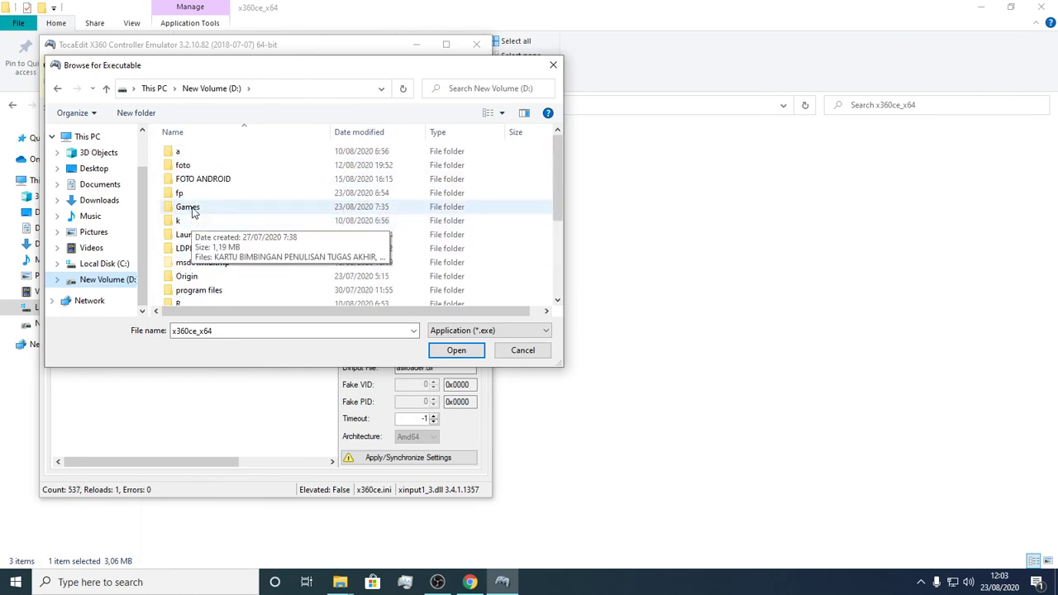
double_click(189, 207)
double_click(209, 182)
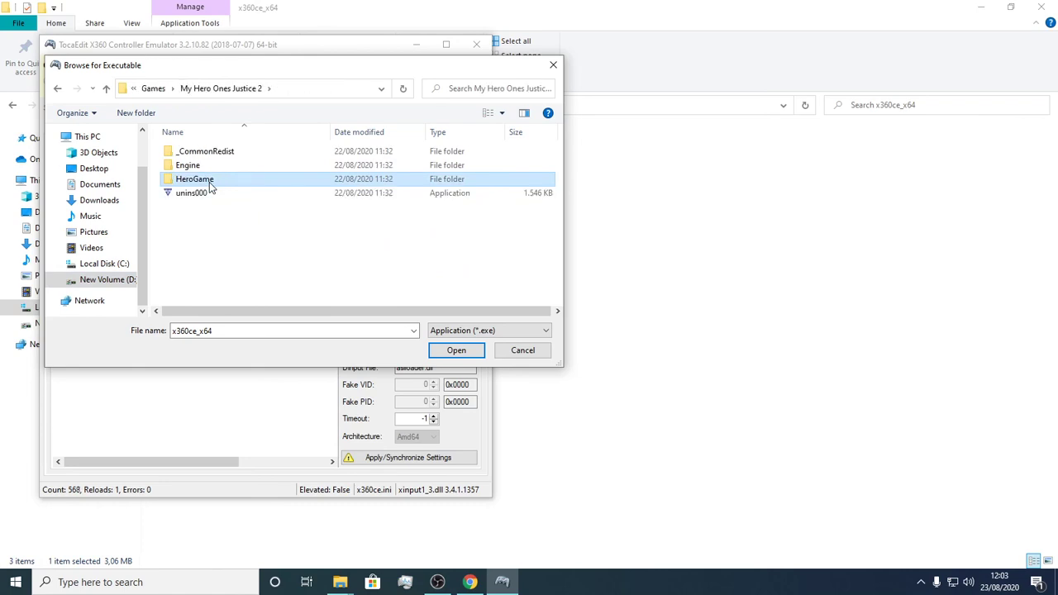
double_click(209, 182)
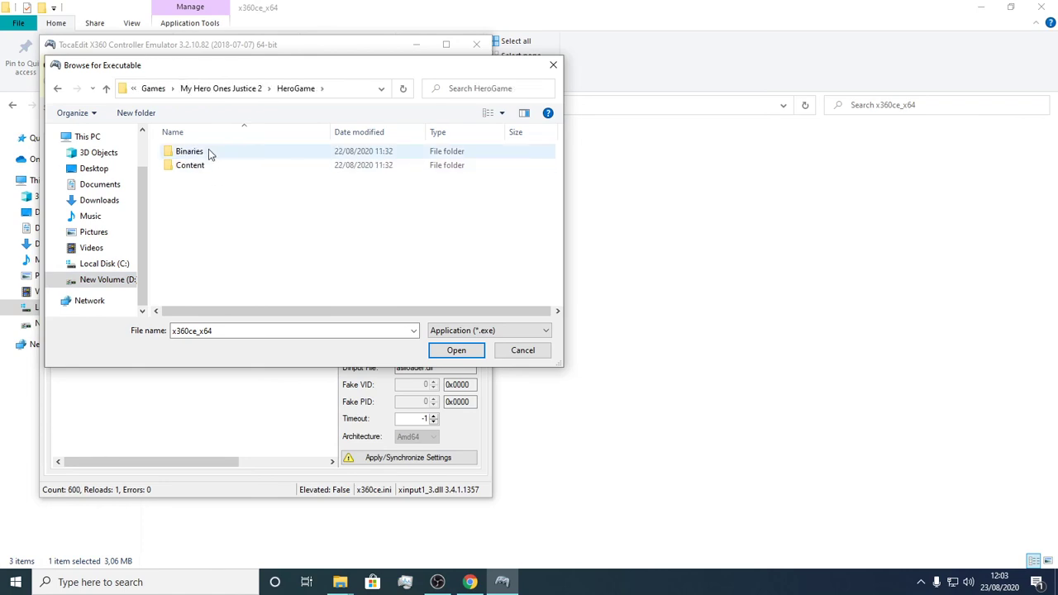
double_click(208, 152)
double_click(208, 152)
left_click(206, 155)
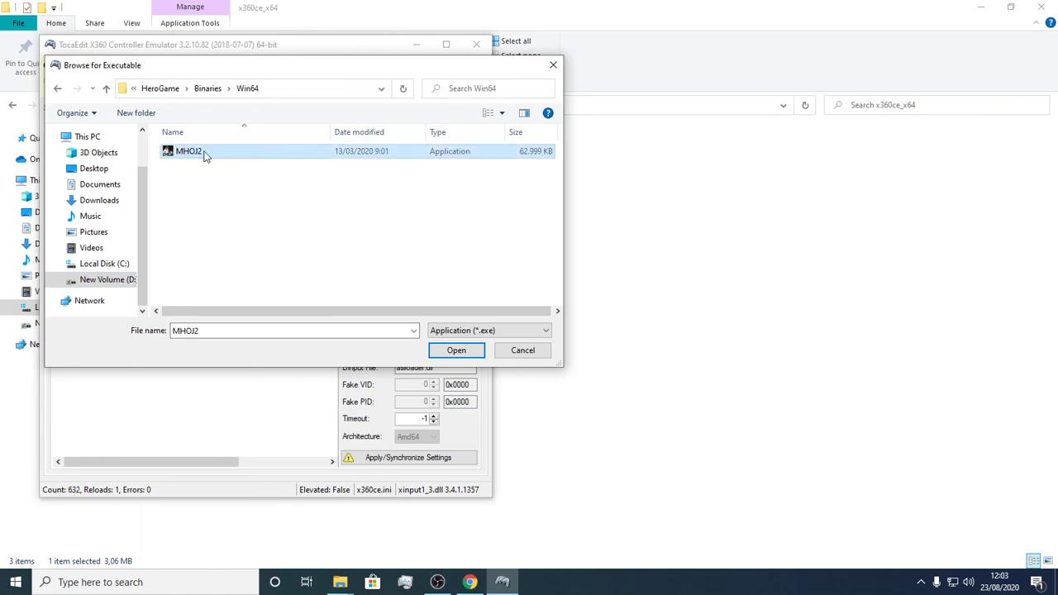
left_click(456, 351)
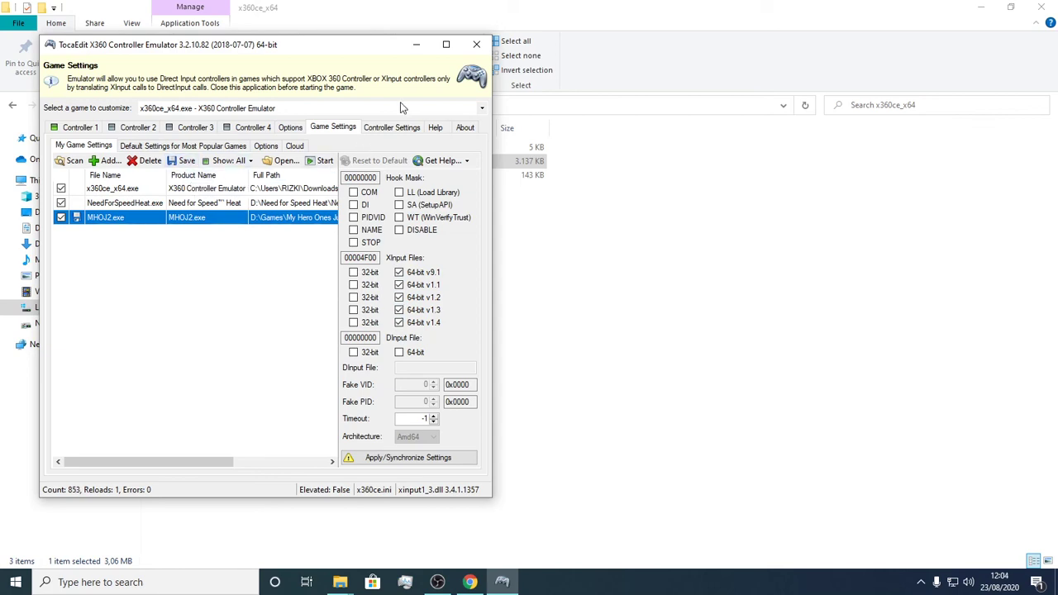
left_click(416, 44)
left_click_drag(277, 215, 173, 144)
right_click(182, 159)
left_click(893, 160)
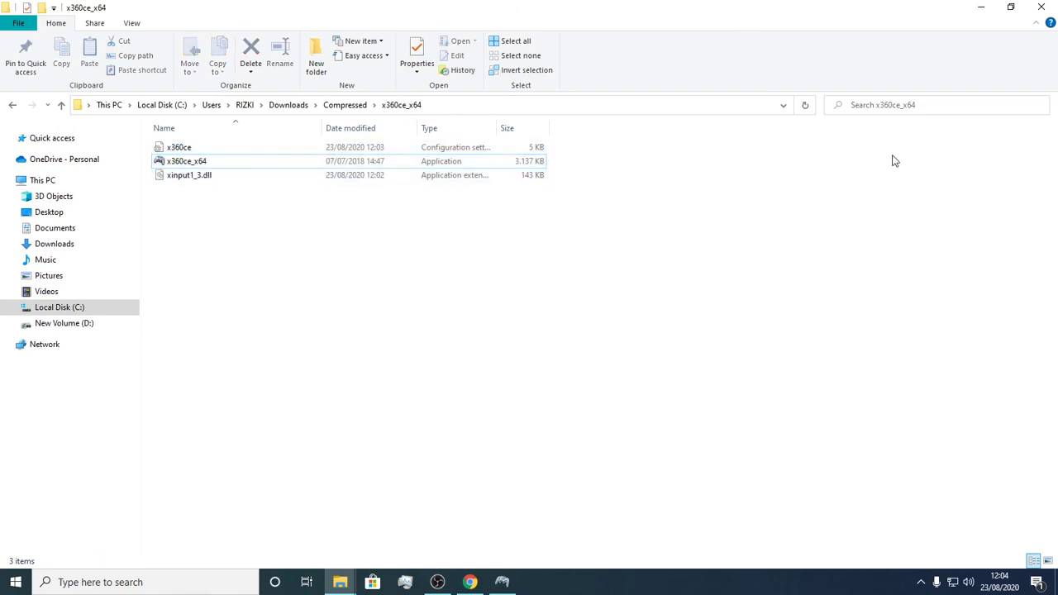
Step: Minimize the open windows and launch My Hero Ones Justice 2 from the desktop
left_click(982, 6)
left_click(963, 9)
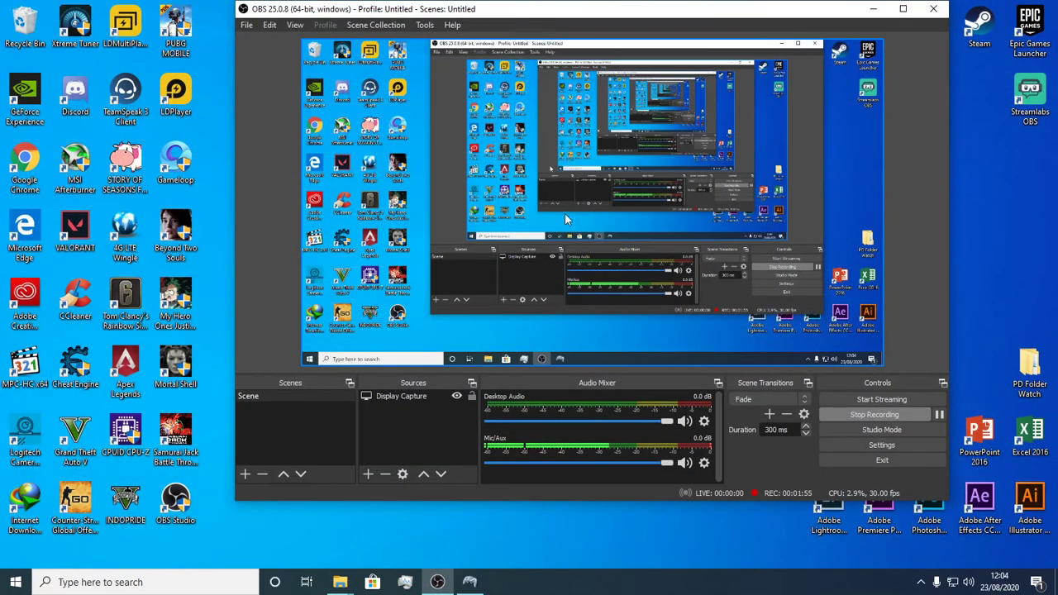
left_click(175, 296)
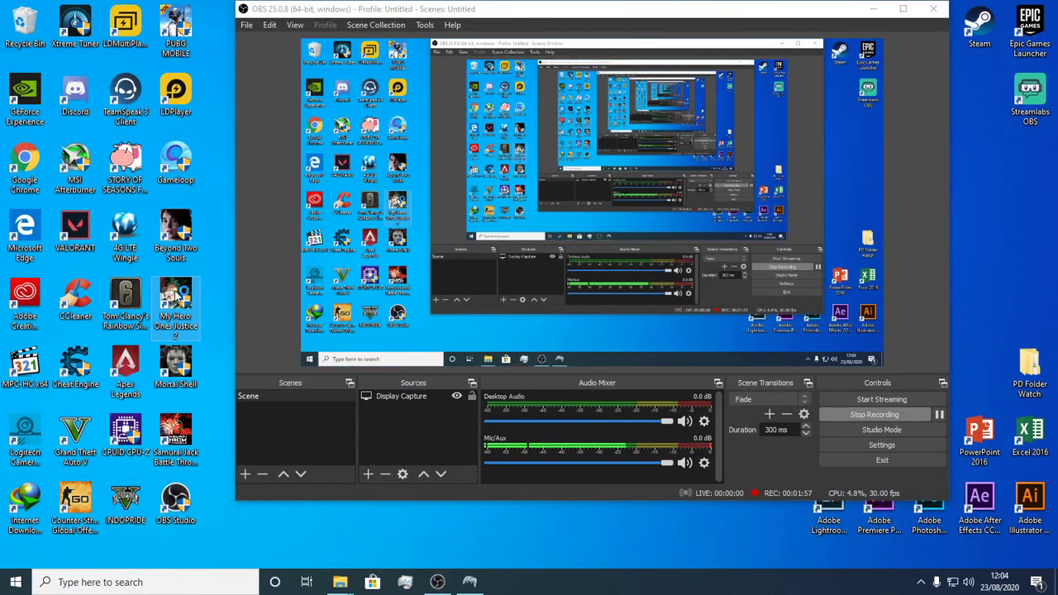
double_click(176, 296)
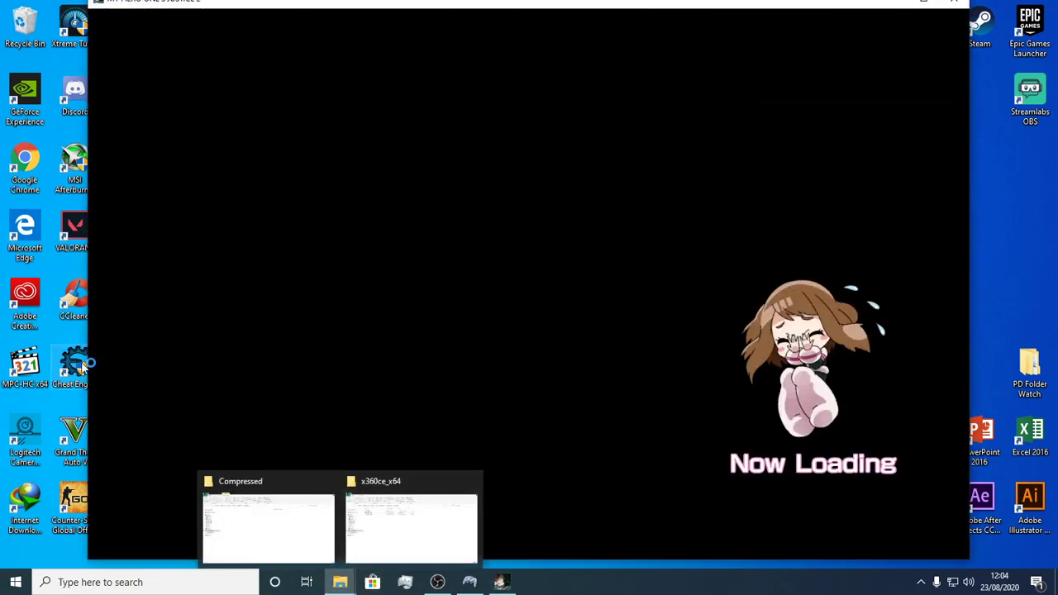
Step: Open the folder D:\Games\My Hero Ones Justice 2\HeroGame\Binaries\Win64 in File Explorer and check the game window
left_click(340, 582)
left_click(64, 323)
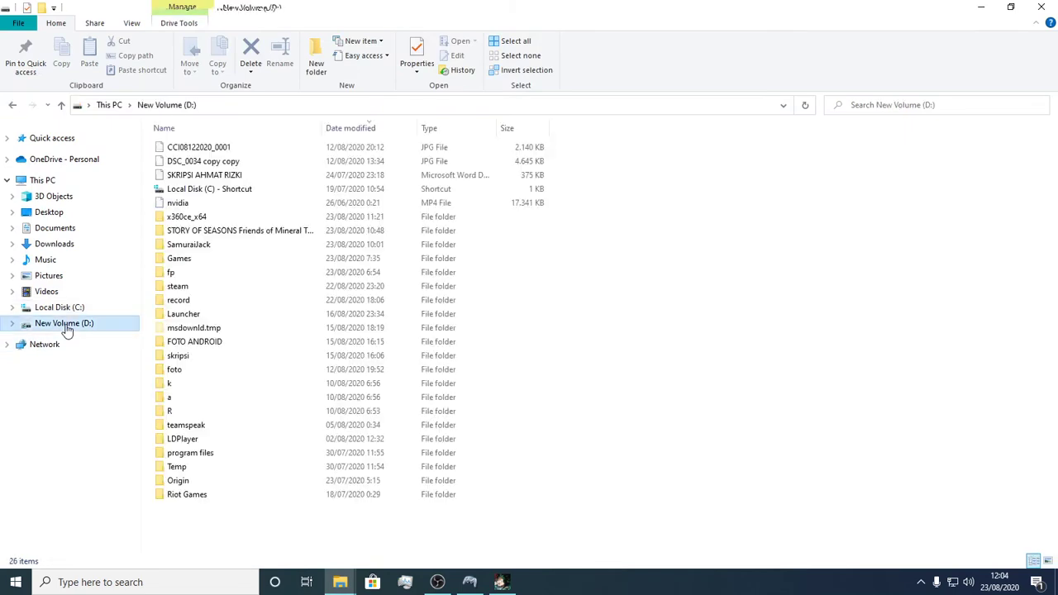
double_click(192, 259)
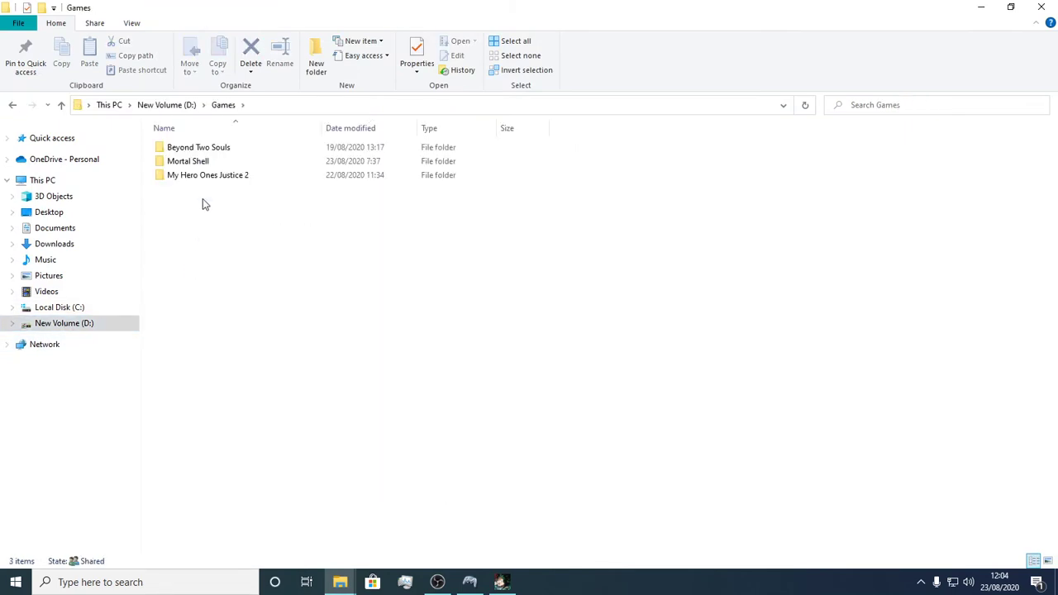
double_click(198, 176)
double_click(186, 174)
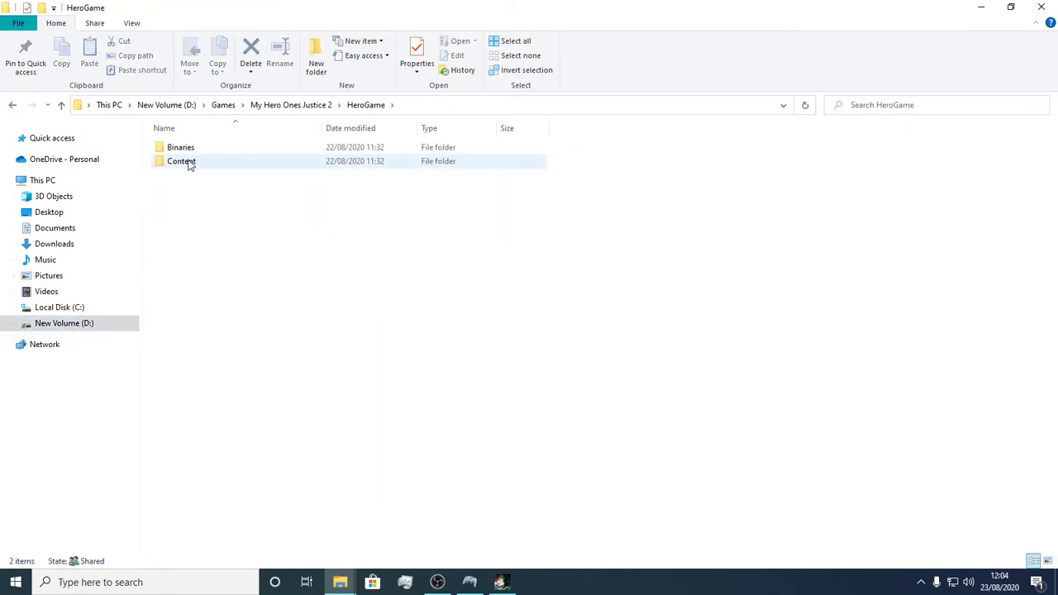
double_click(189, 152)
double_click(189, 152)
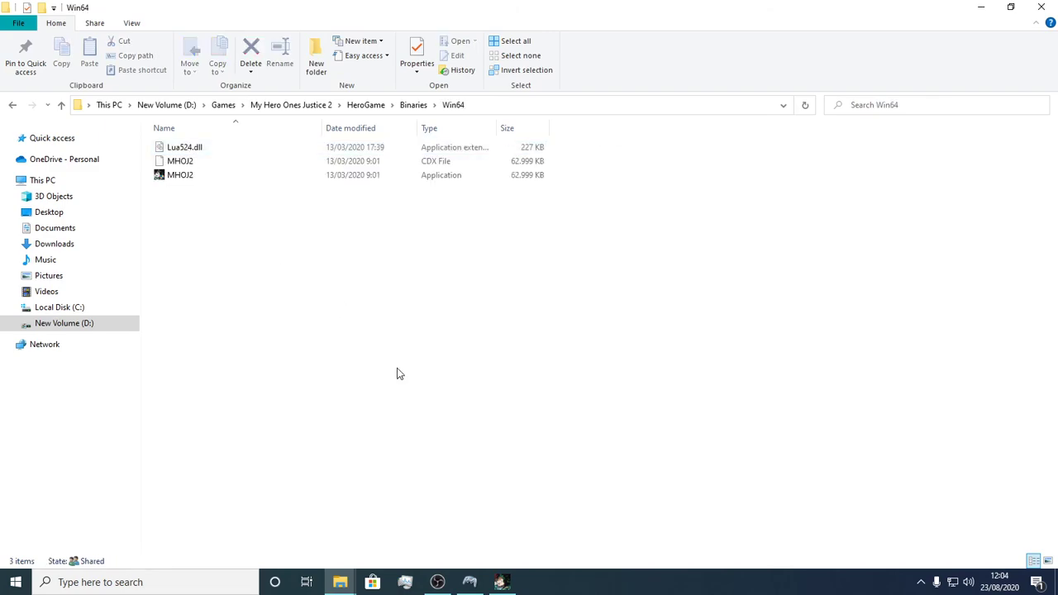
left_click(506, 580)
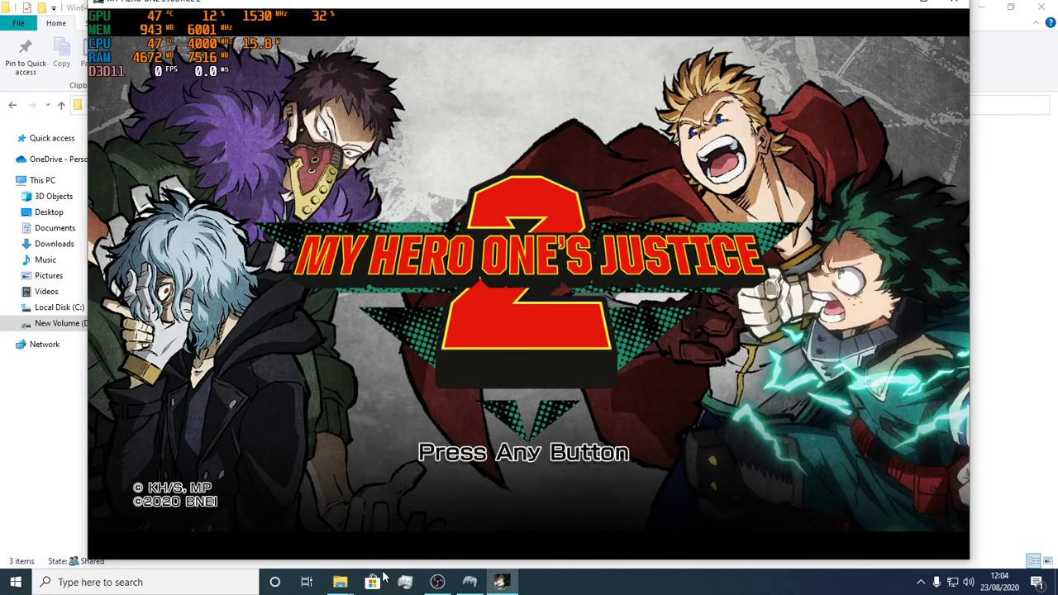
Step: Copy x360ce, x360ce_x64 and xinput1_3.dll from the downloaded x360ce_x64 folder into the game's Win64 folder
mouse_move(349, 587)
left_click(392, 533)
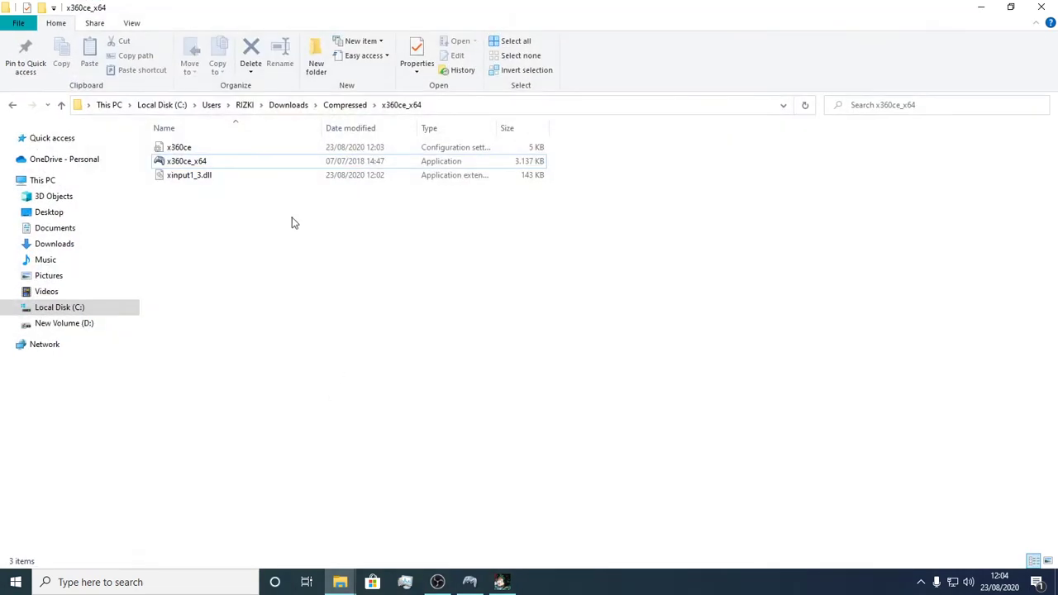
left_click_drag(287, 232, 160, 148)
right_click(159, 147)
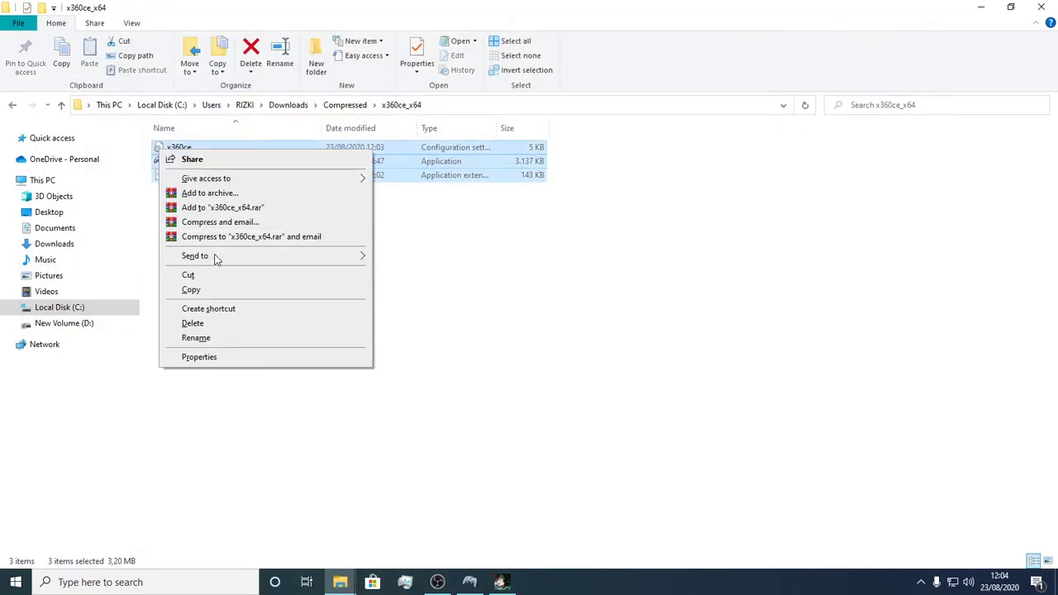
left_click(206, 290)
mouse_move(340, 582)
left_click(291, 530)
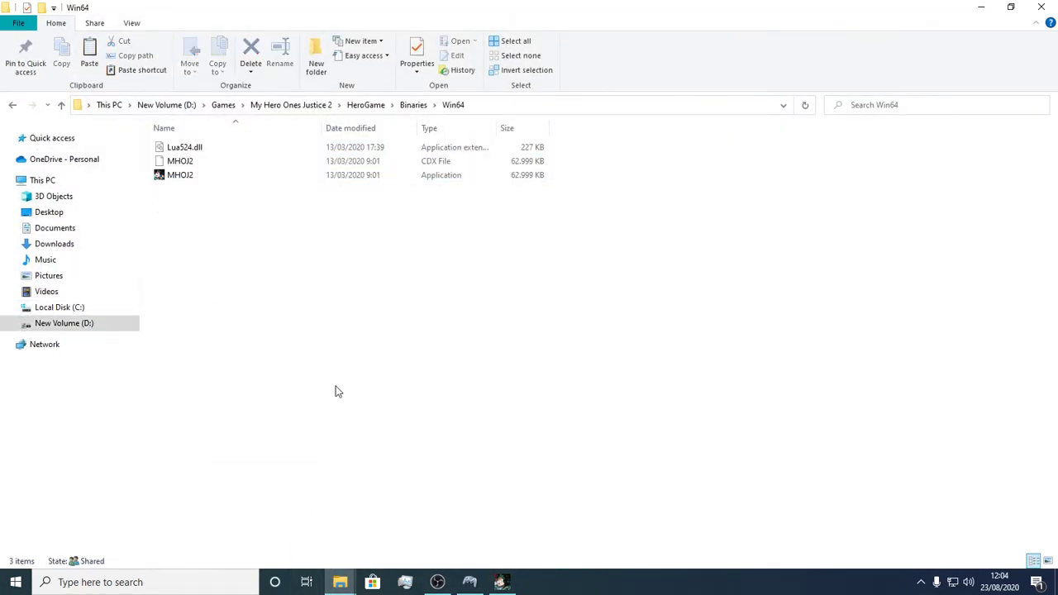
right_click(335, 387)
left_click(369, 284)
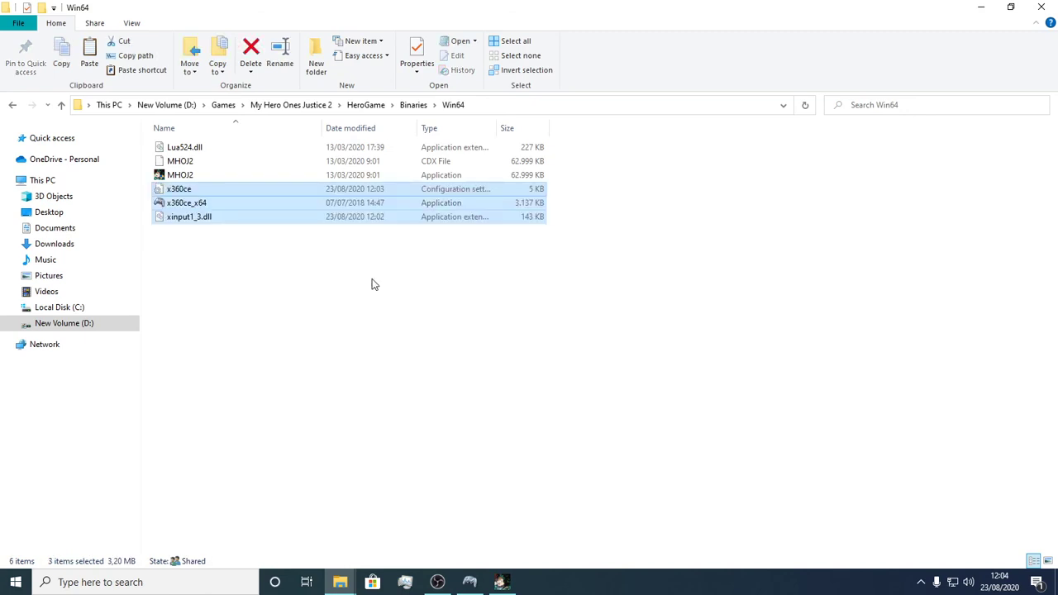
Step: Close the running game and open x360ce_x64 from the game's Win64 folder
left_click(457, 428)
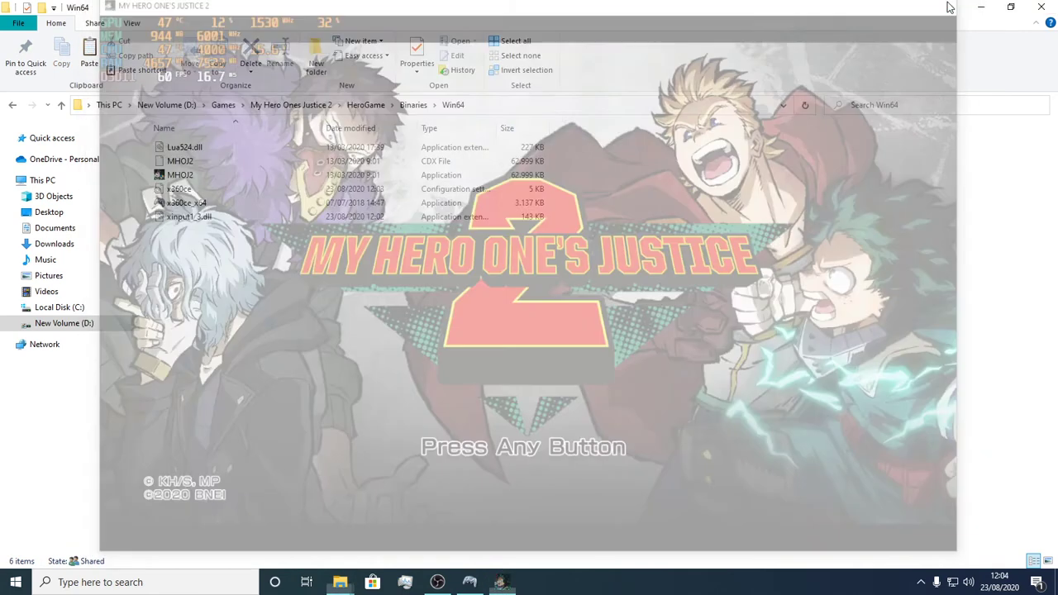
left_click(955, 2)
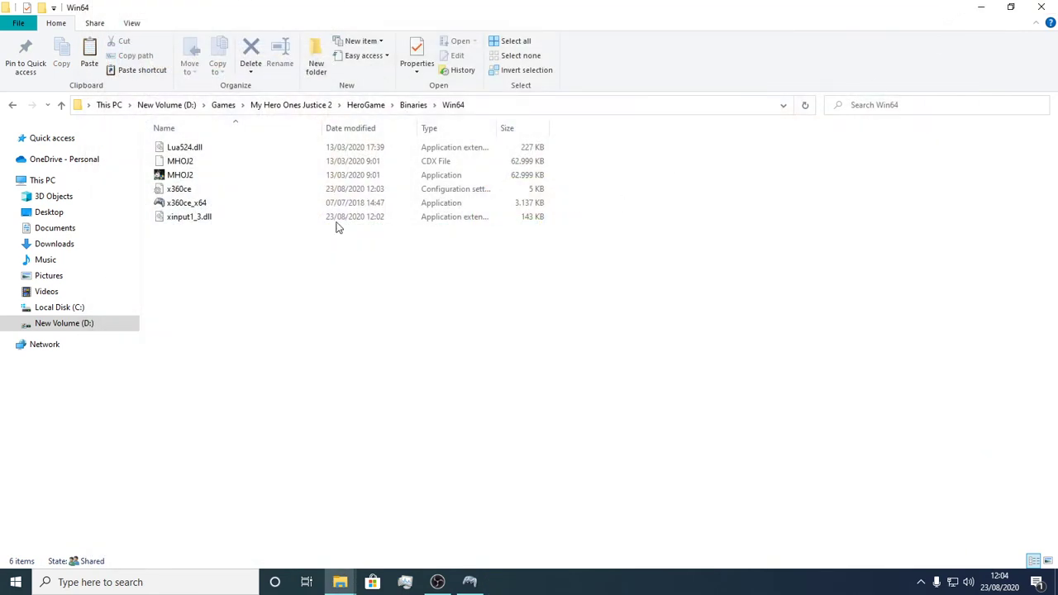
double_click(258, 204)
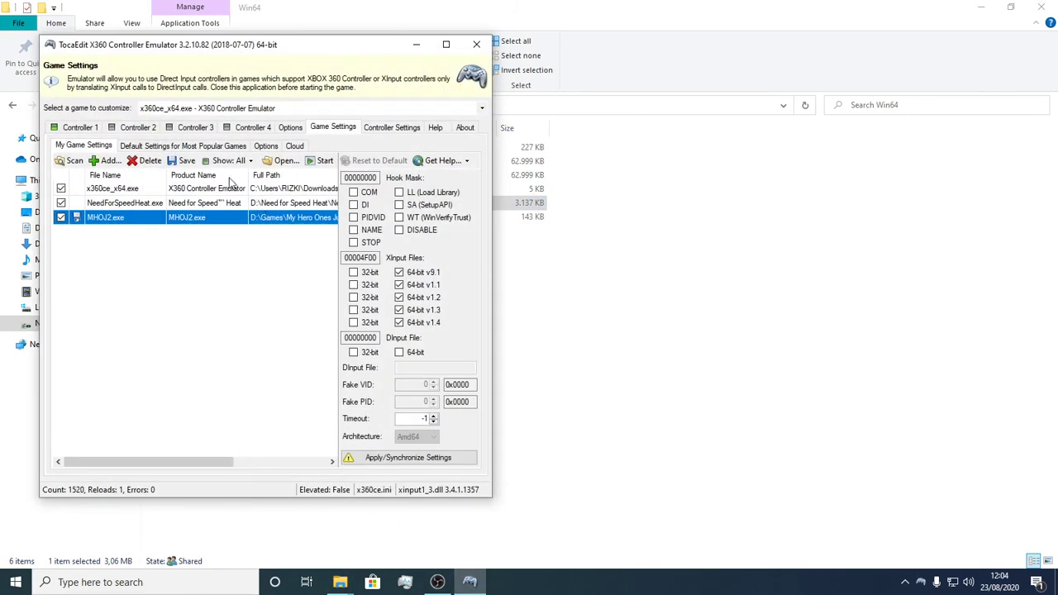
Step: Review the Controller 1 mapping and the MHOJ2.exe entry in the emulator's game settings, and minimize the emulator
left_click(77, 128)
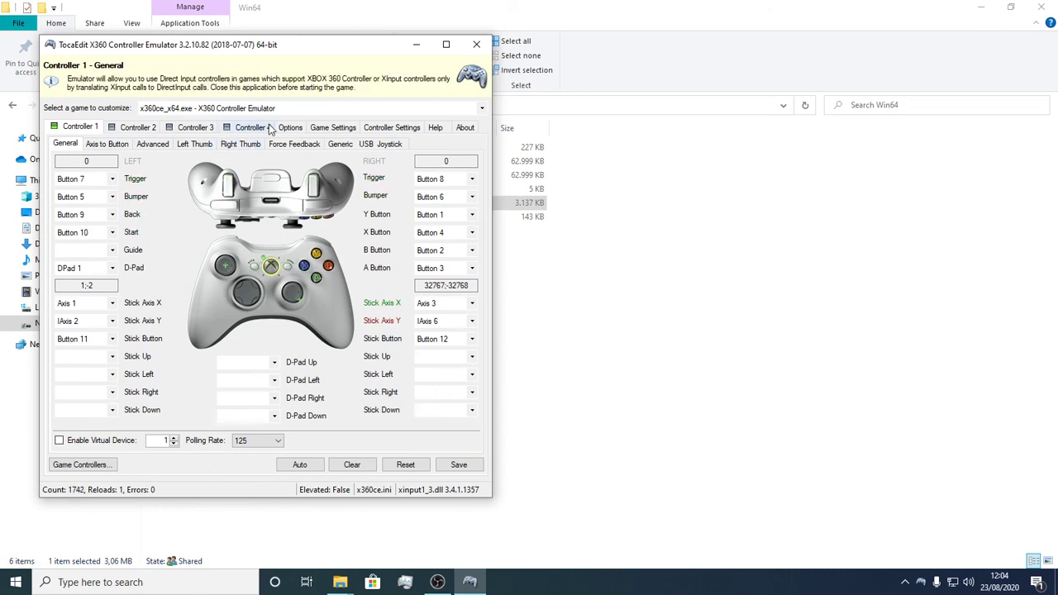
left_click(301, 129)
left_click(322, 132)
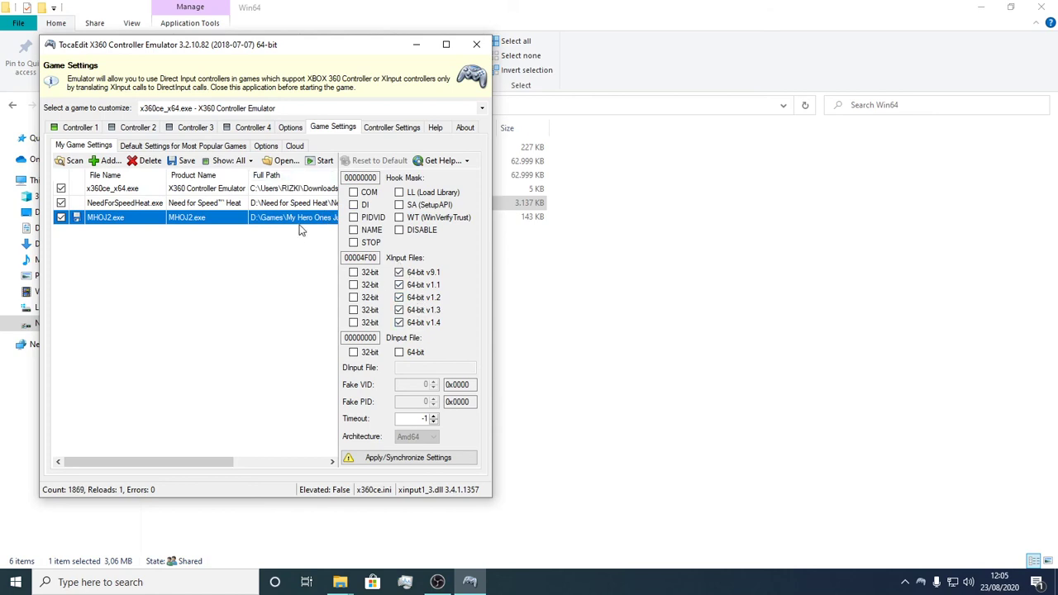
left_click(417, 45)
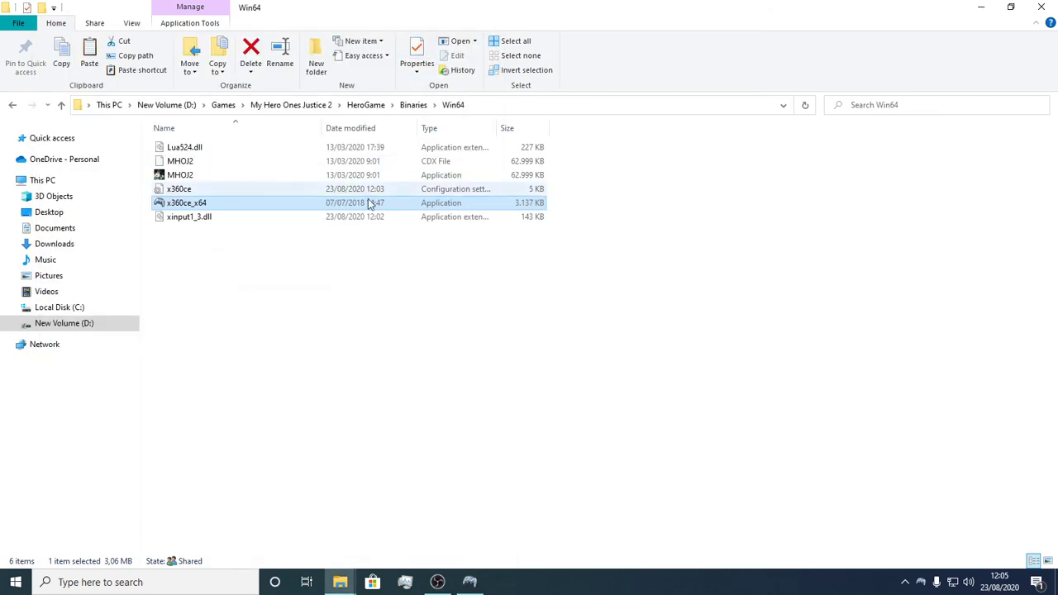
Step: Launch MHOJ2 from the Win64 folder, continue past the title screen and move the game window aside
double_click(202, 175)
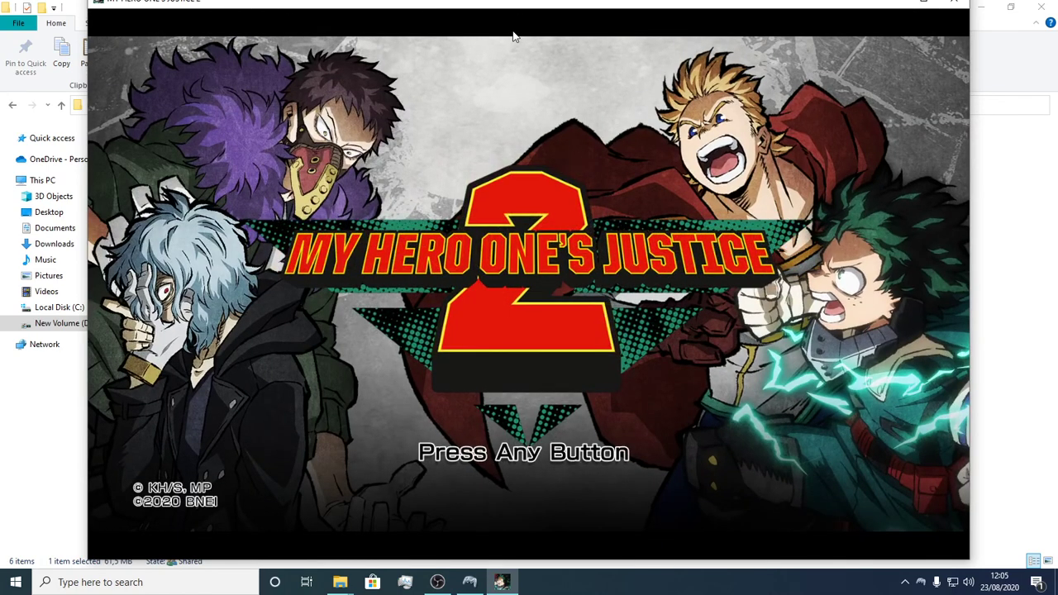
key("Return")
left_click_drag(563, 6, 294, 230)
Step: Reopen x360ce_x64, show the Controller 1 mapping and move the emulator window clear of the game window
double_click(225, 205)
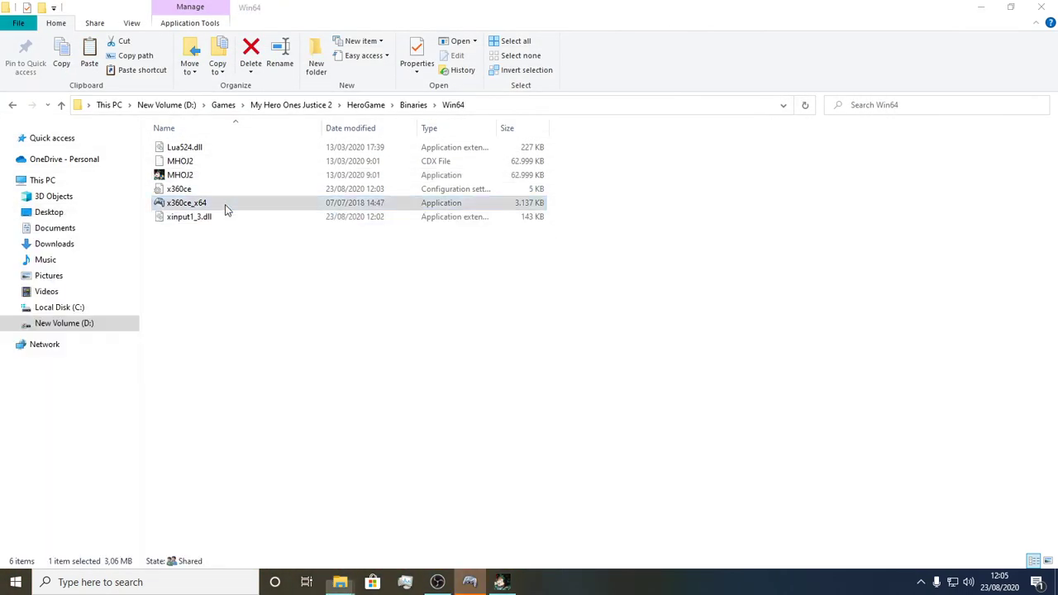
left_click(65, 130)
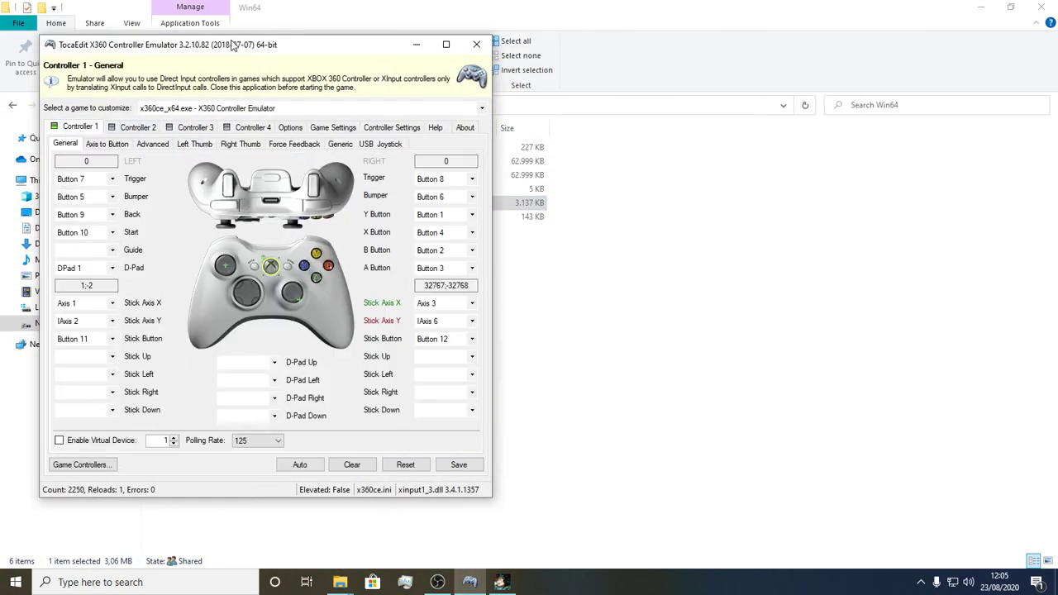
left_click_drag(234, 45, 813, 42)
Step: Bring the game window forward and position it beside the emulator so the game menu and the controller diagram both show
left_click(506, 582)
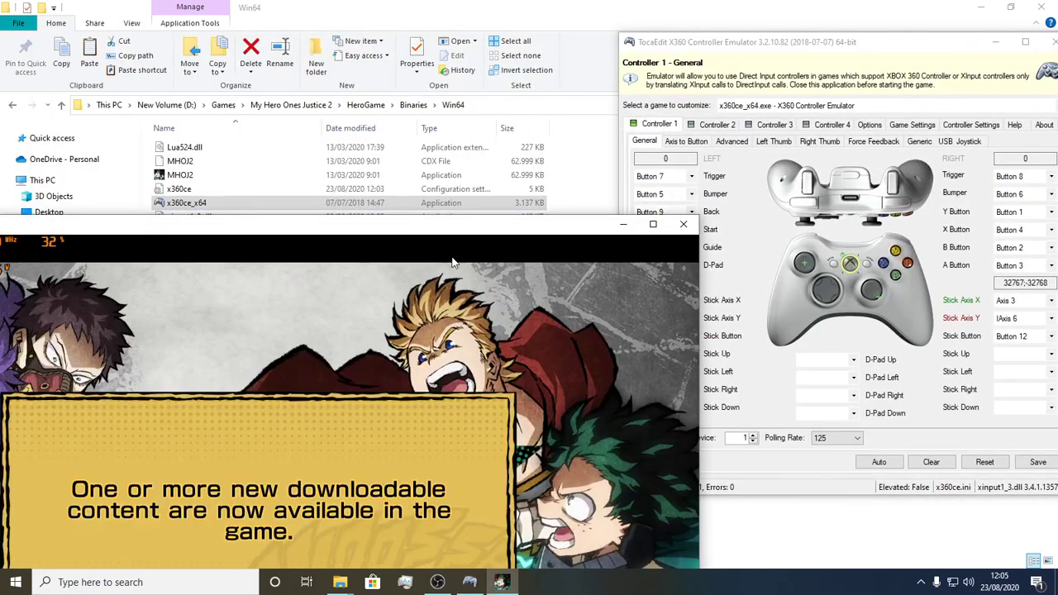
left_click_drag(452, 229, 348, 6)
left_click(1010, 7)
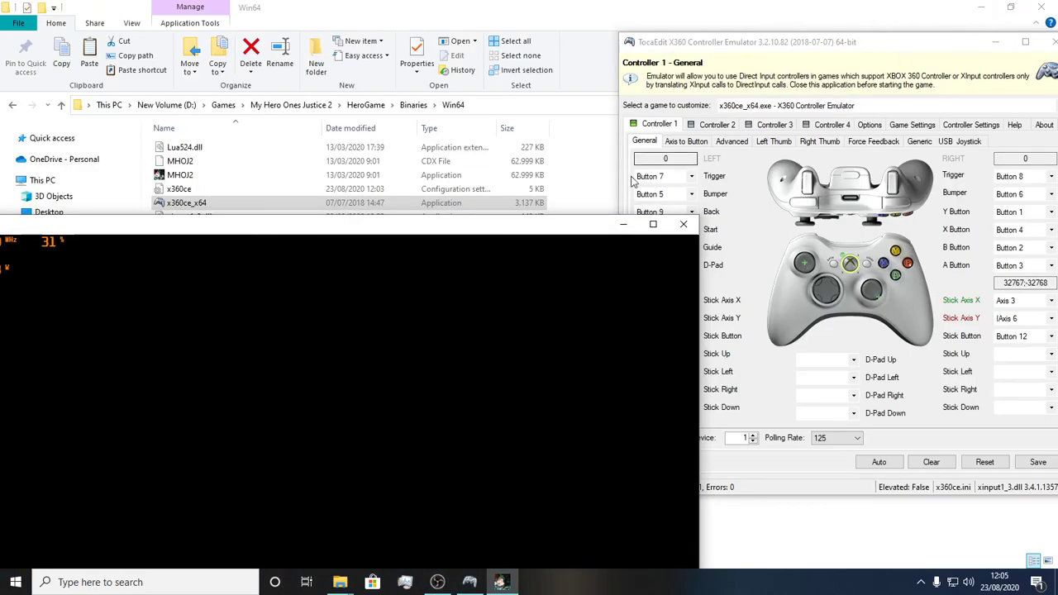
left_click_drag(569, 228, 499, 16)
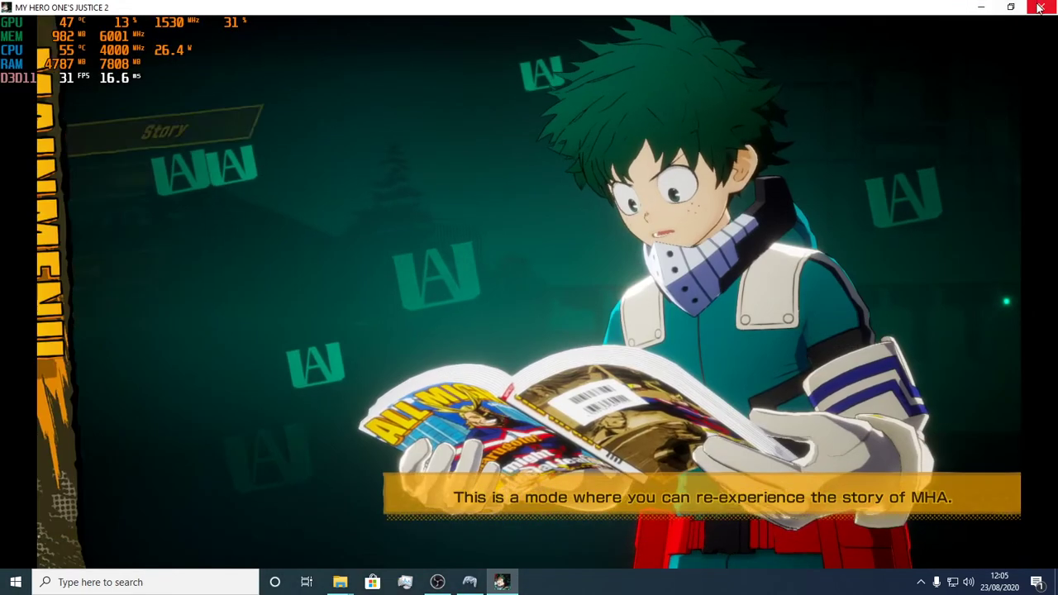
left_click(1011, 10)
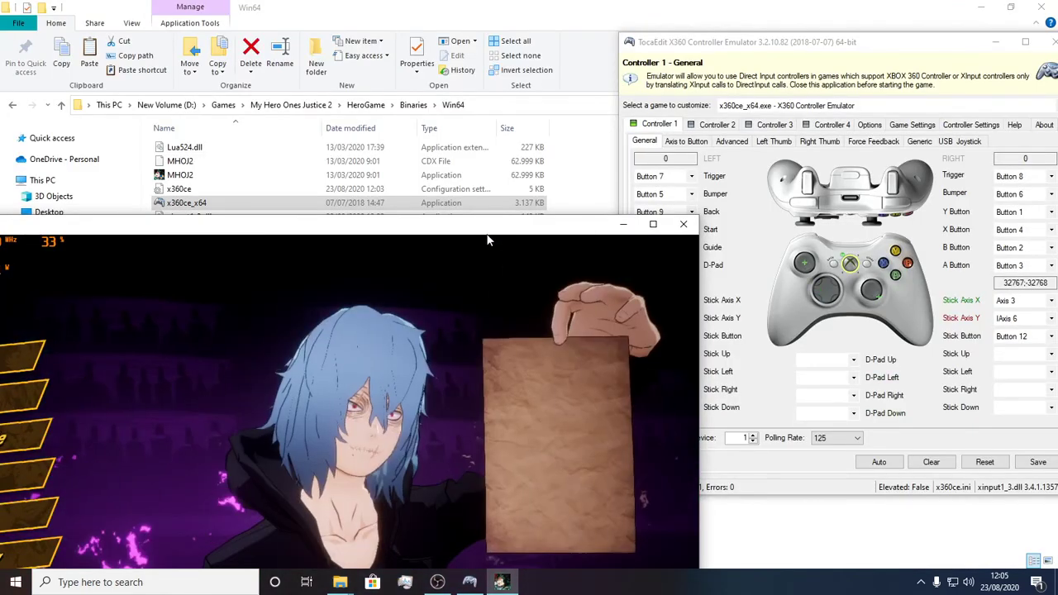
left_click_drag(446, 220, 438, 2)
left_click(1010, 7)
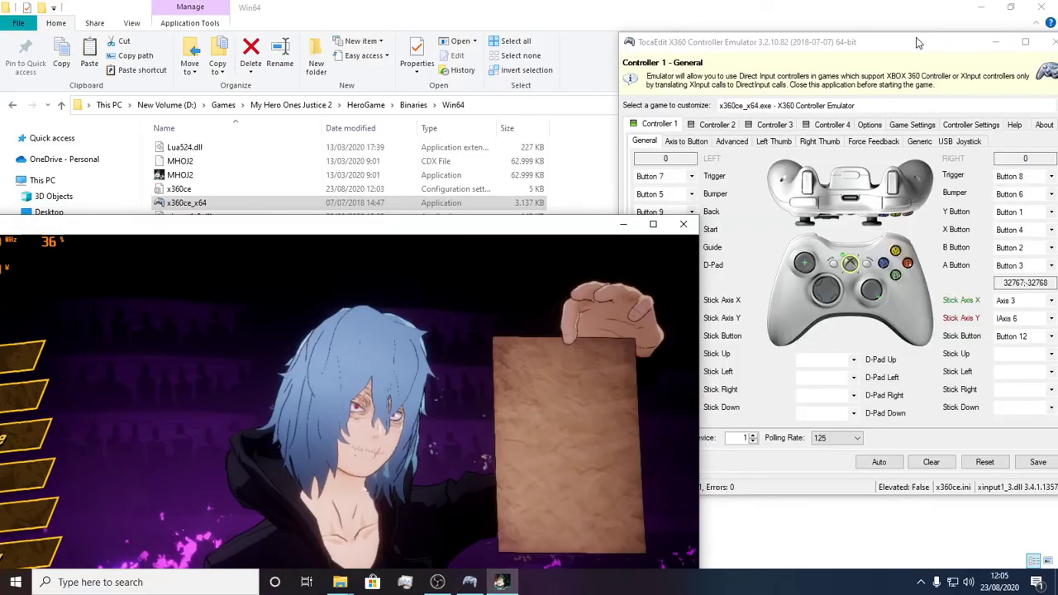
left_click_drag(627, 243, 559, 88)
left_click_drag(513, 4, 604, 17)
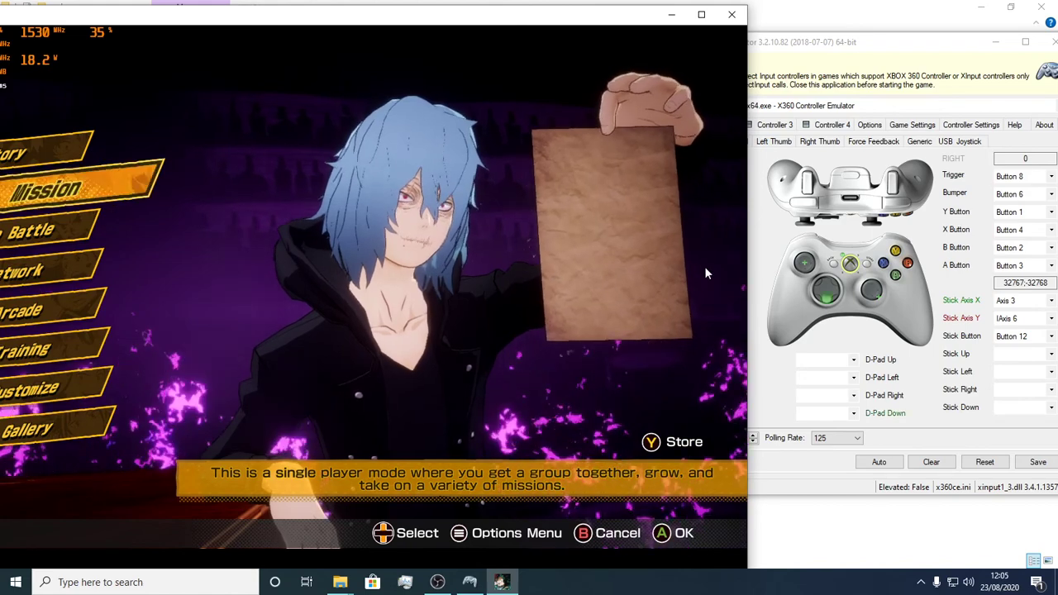
Step: Test directional navigation in the game's main menu and open Free Battle
key("Down")
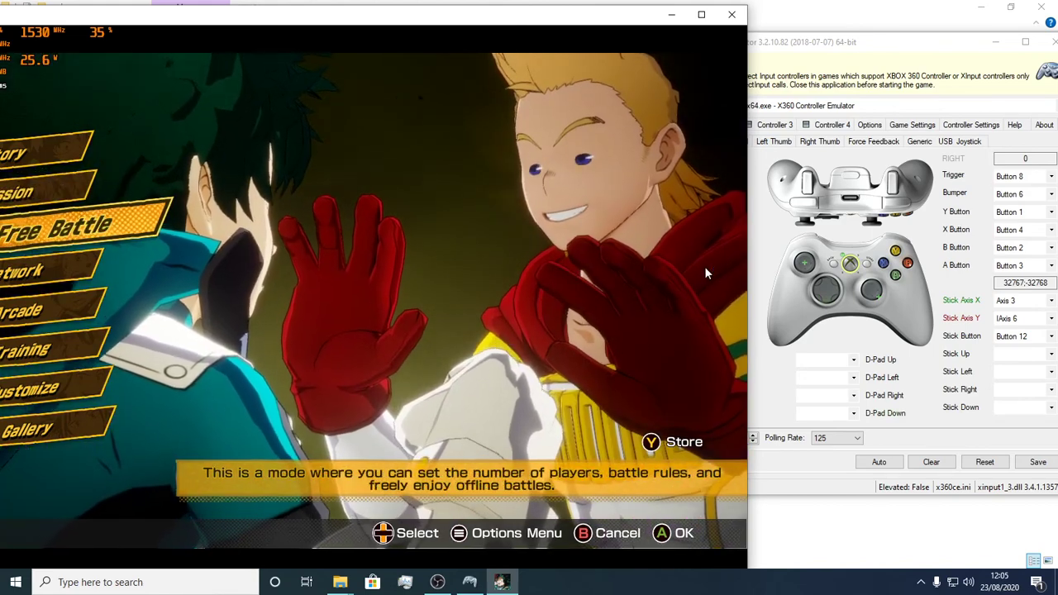
key("Up")
key("Up")
key("Down")
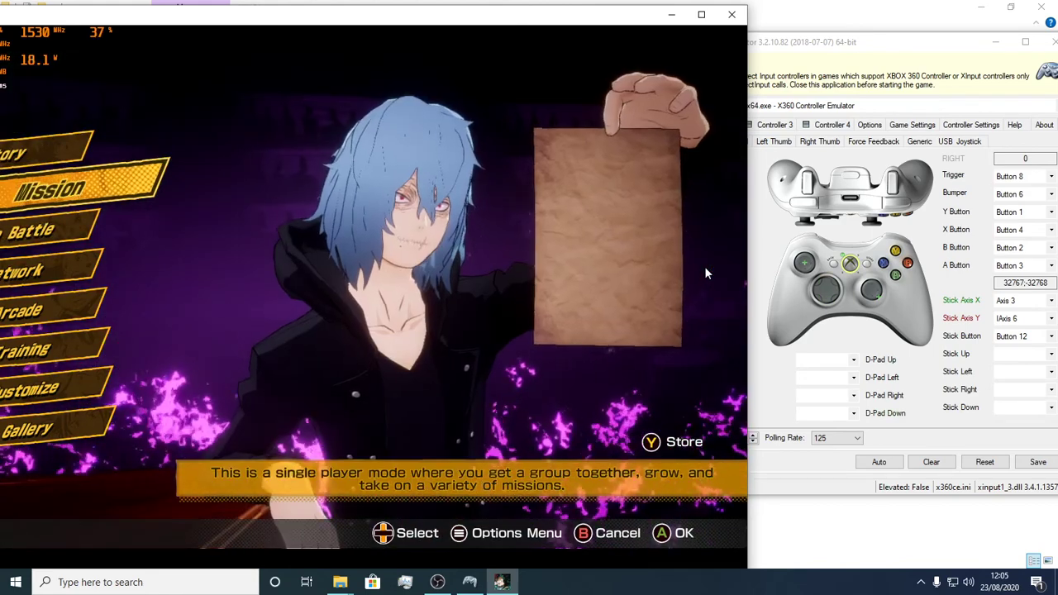
key("Down")
key("Return")
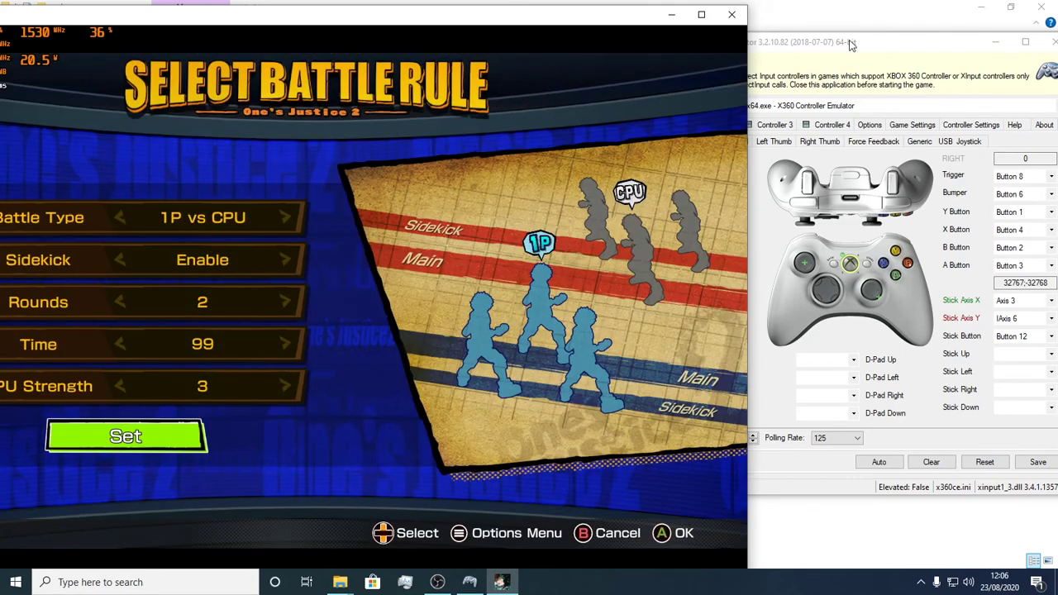
Step: Place the emulator over the game's edge, set the battle's Rounds to 3 and confirm the battle rules
left_click_drag(875, 43, 968, 34)
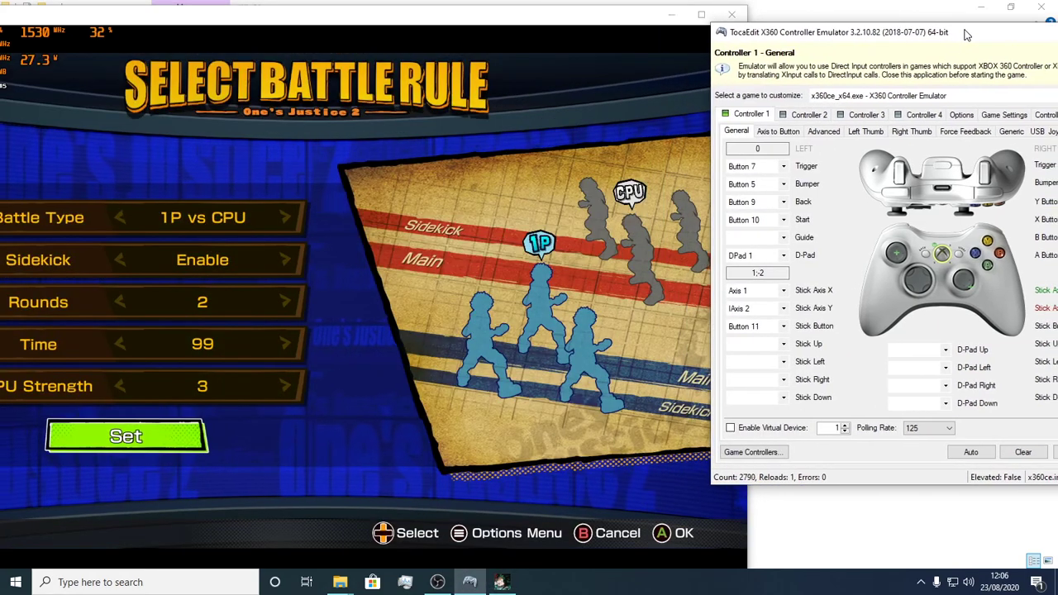
key("Up")
key("Up")
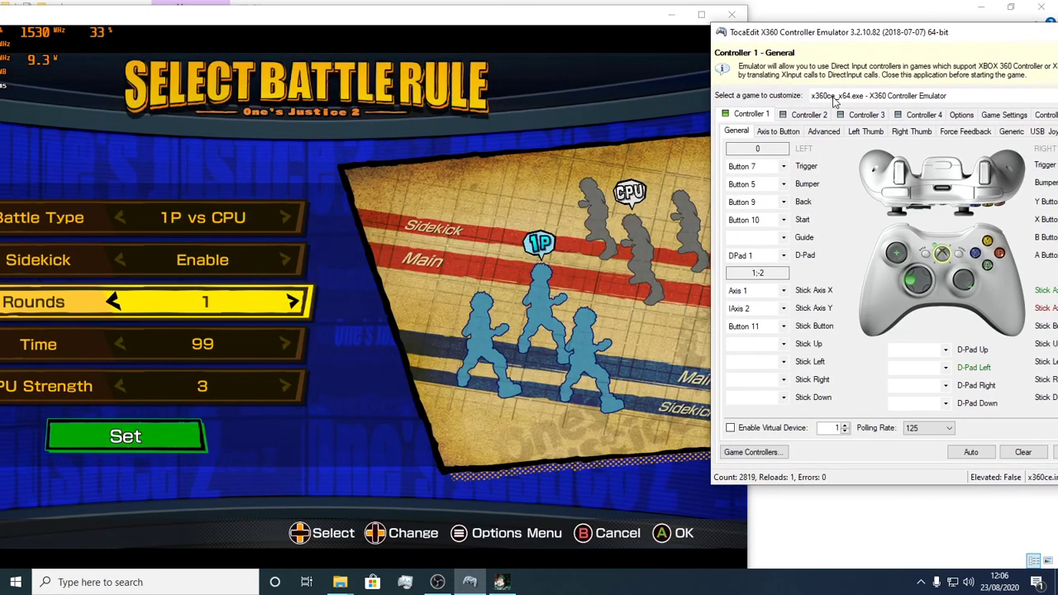
left_click_drag(837, 35, 763, 22)
key("Down")
key("Down")
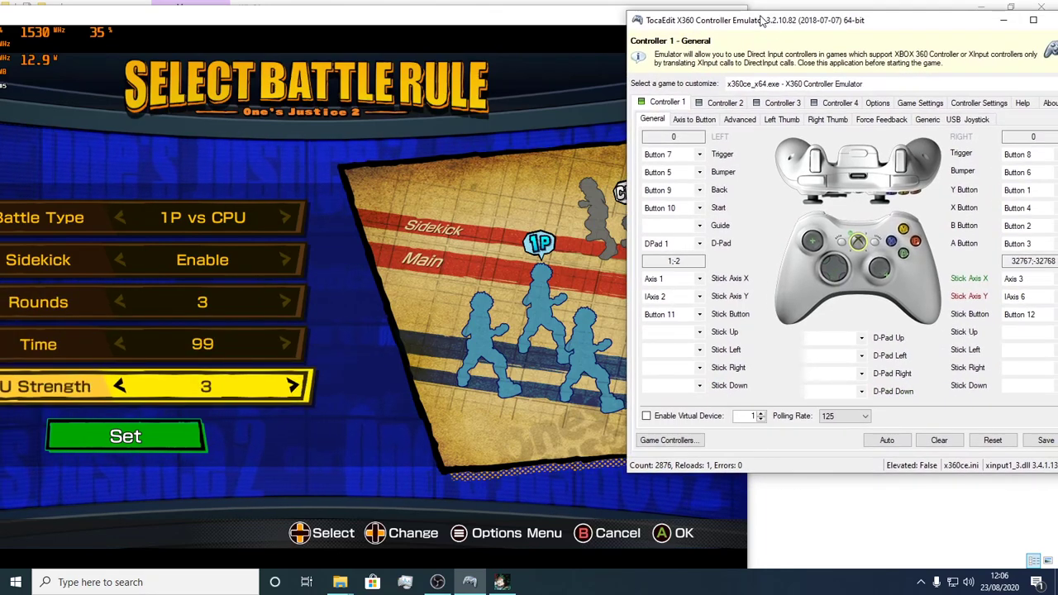
key("Down")
key("Return")
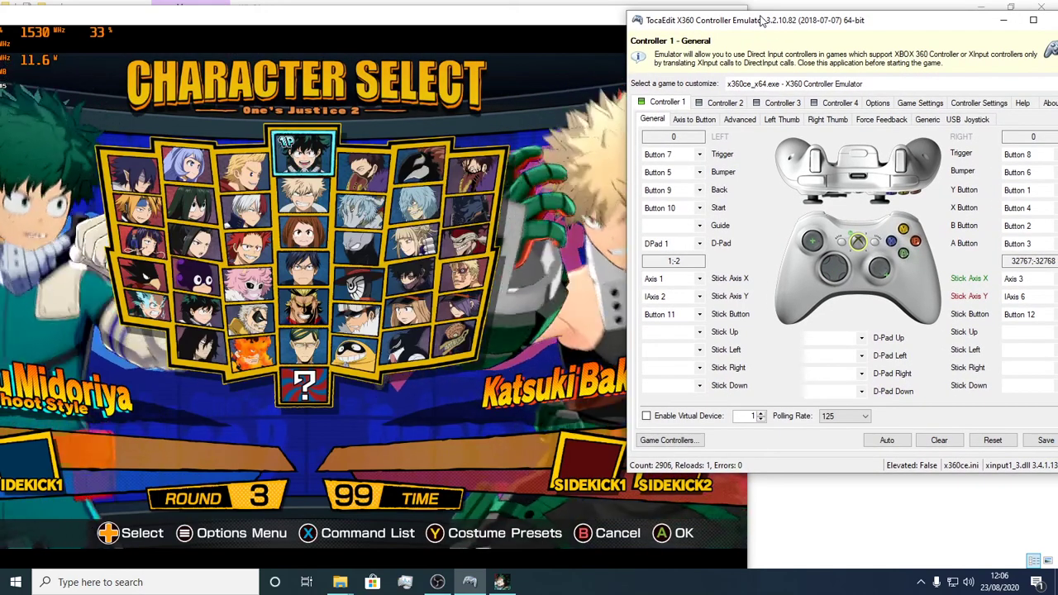
Step: Choose Midoriya as the main fighter on the character grid and browse the roster for the first sidekick
key("Down")
key("Down")
key("Left")
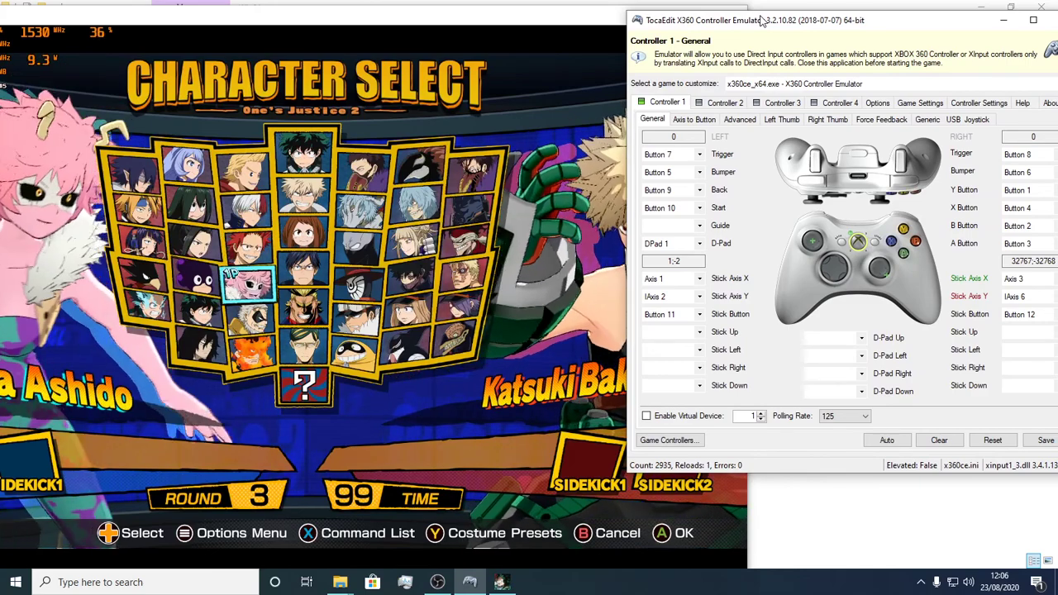
key("Down")
key("Left")
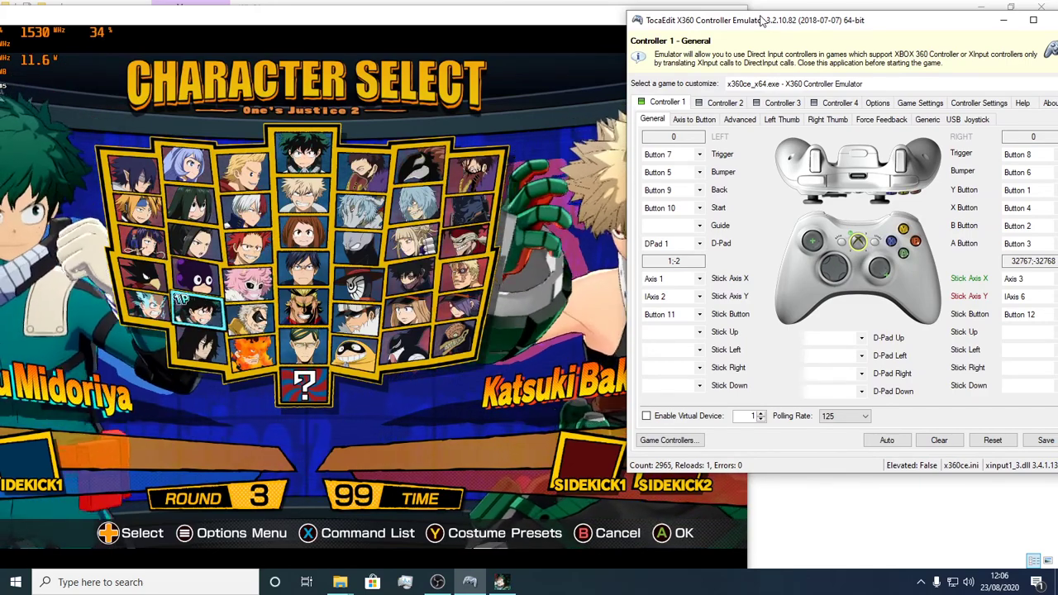
key("Right")
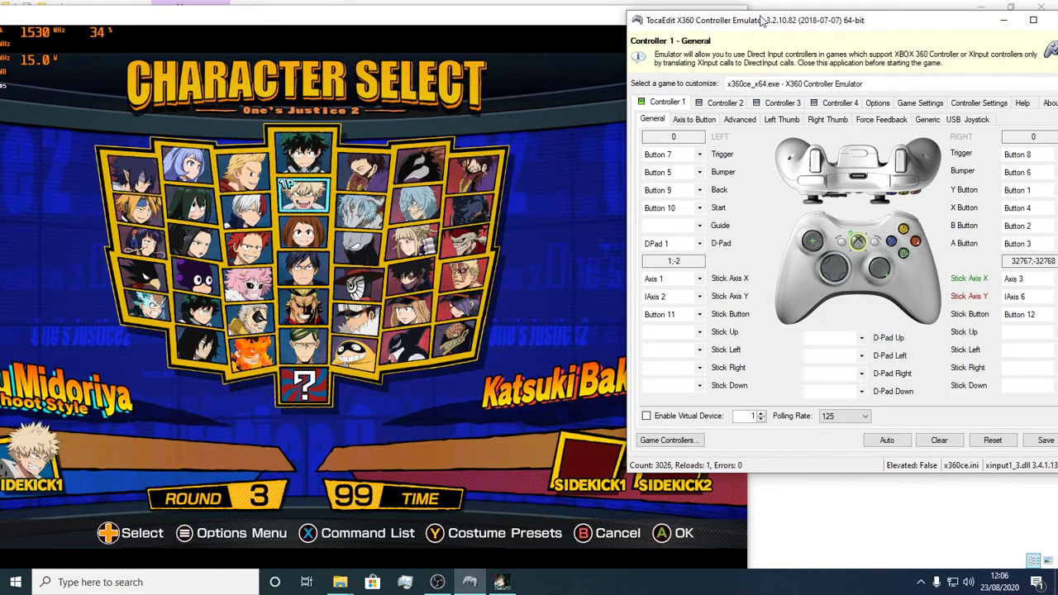
key("Down")
key("Down")
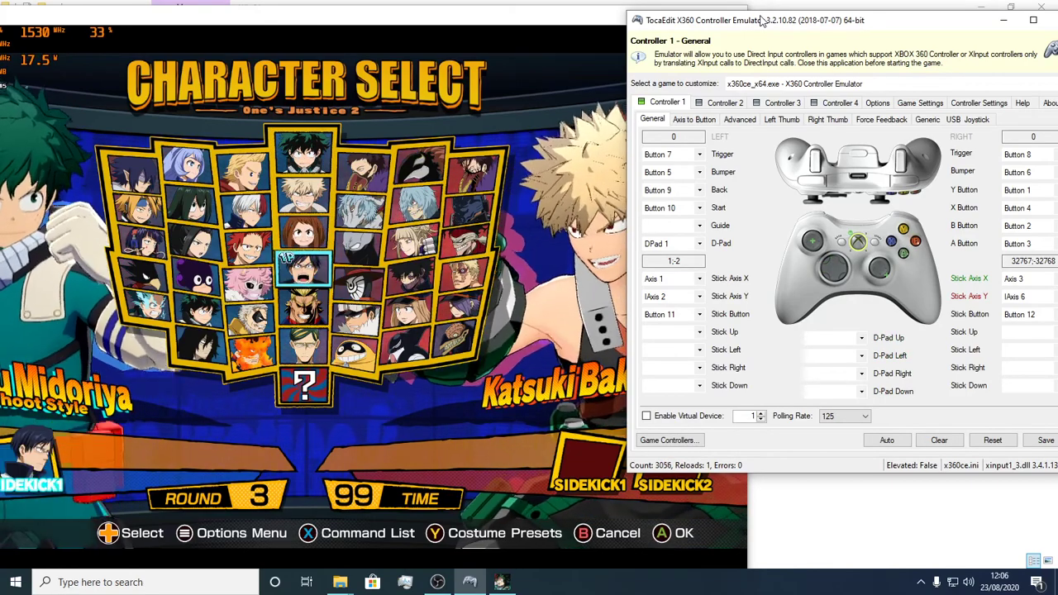